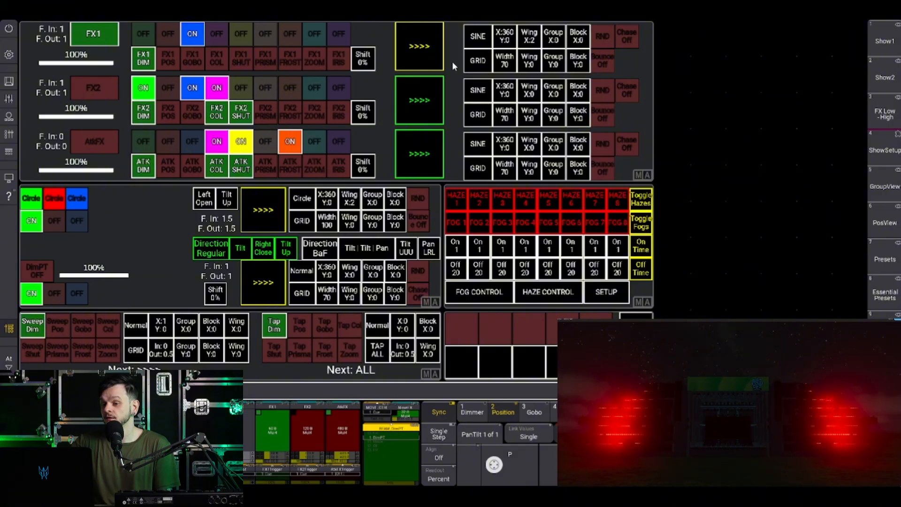
Try the SYM and LINEAR types on the FX1 effect, and leave it on LEFT/RIGHT.
left_click(475, 63)
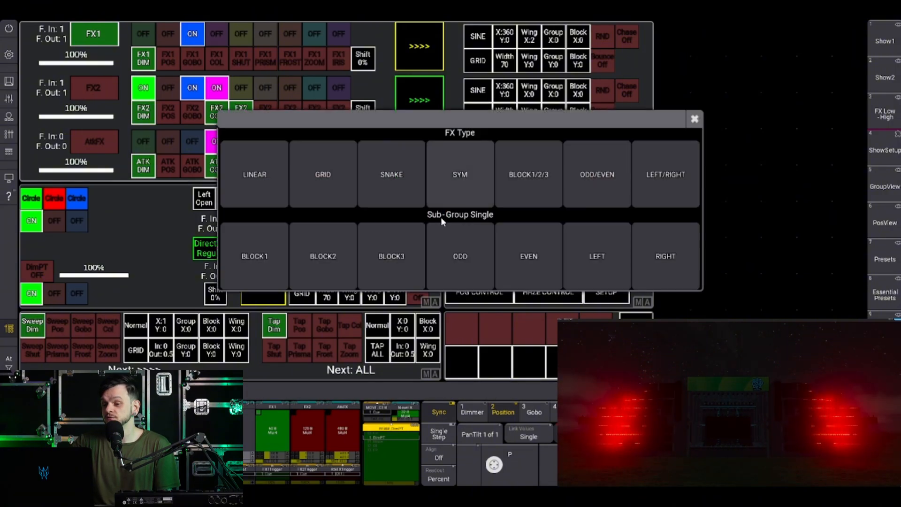
left_click(462, 189)
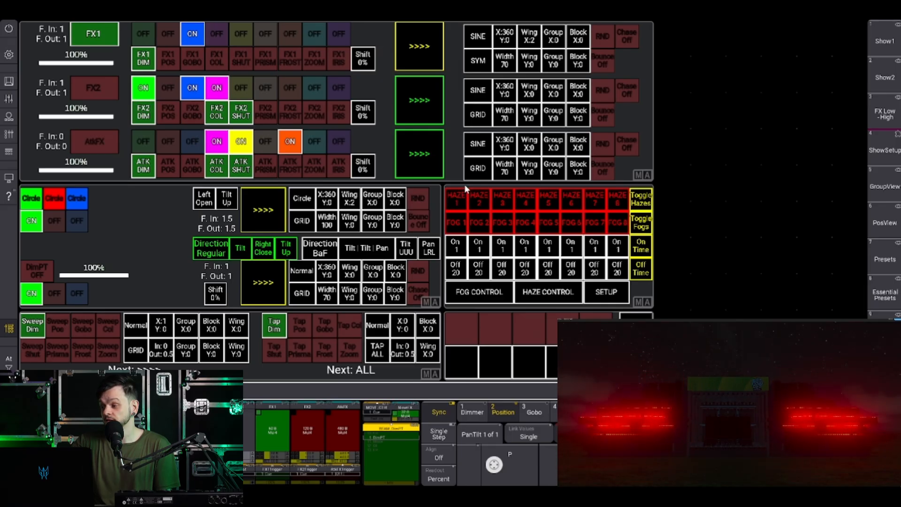
left_click(478, 115)
left_click(229, 174)
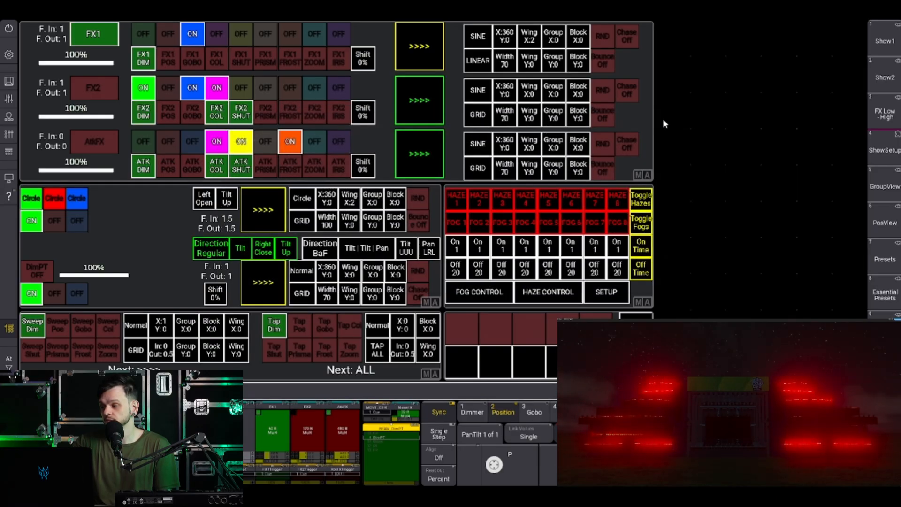
left_click(474, 63)
left_click(663, 180)
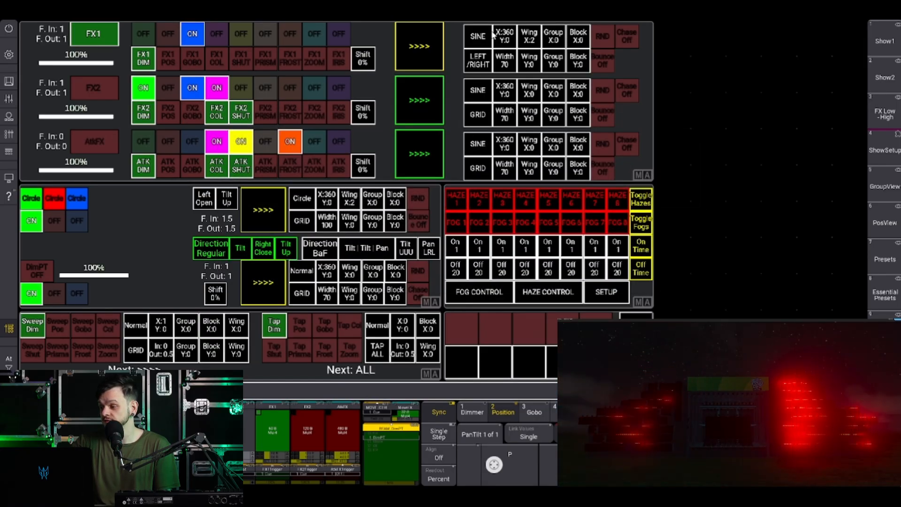
Set the X wing value of the FX1 effect to 0.
left_click(531, 42)
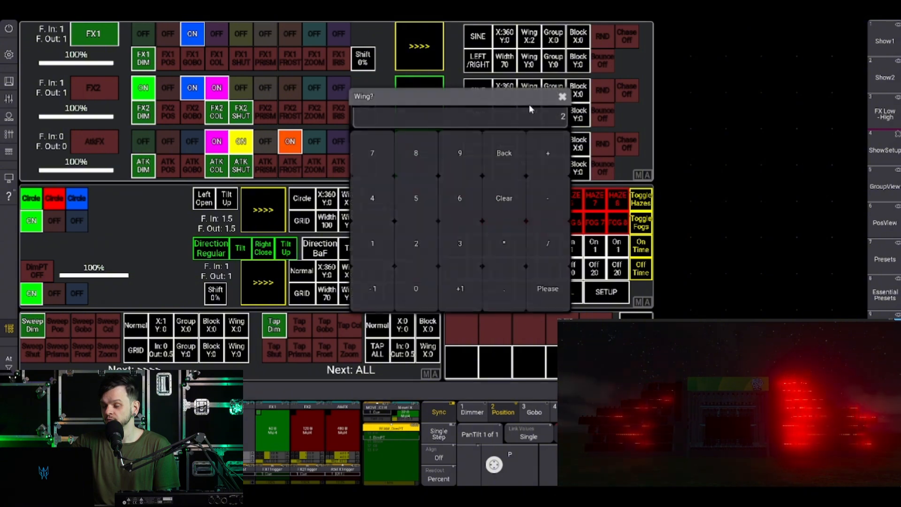
left_click(408, 297)
left_click(544, 293)
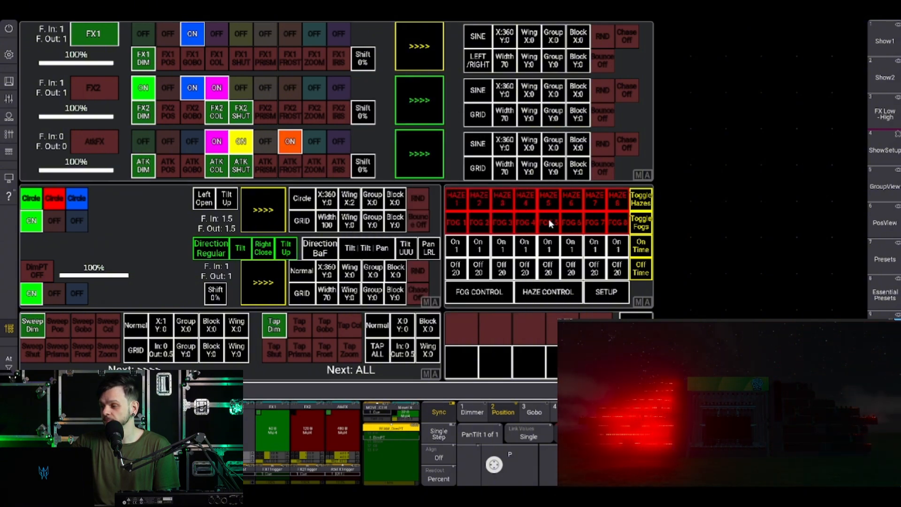
Switch the FX1 effect type to GRID and back to LEFT/RIGHT.
left_click(479, 68)
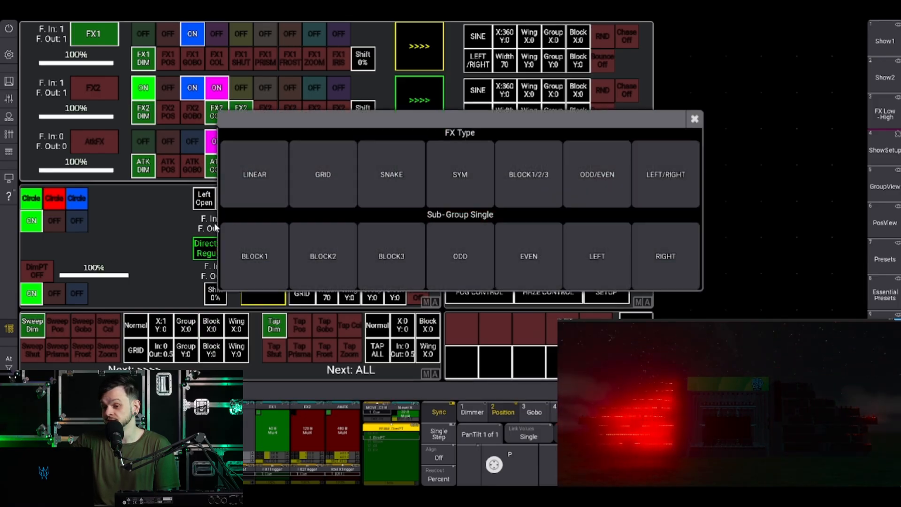
left_click(319, 176)
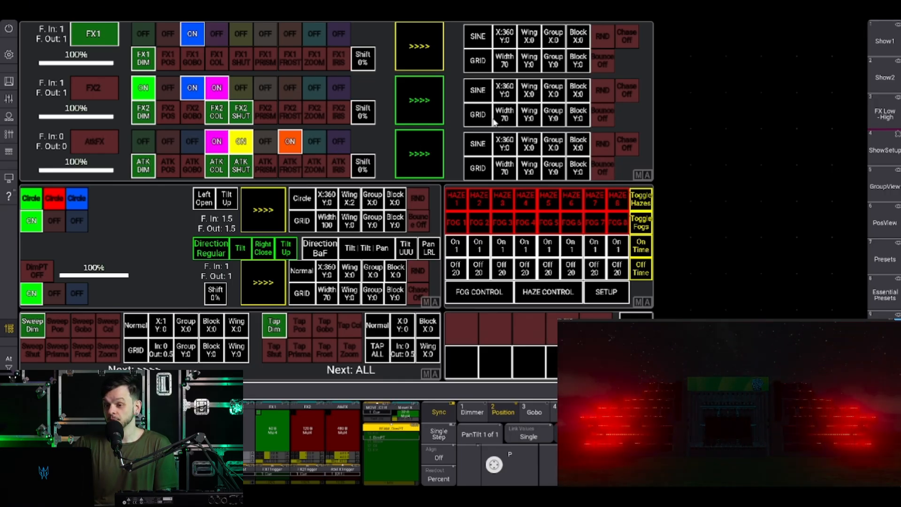
left_click(481, 63)
left_click(663, 199)
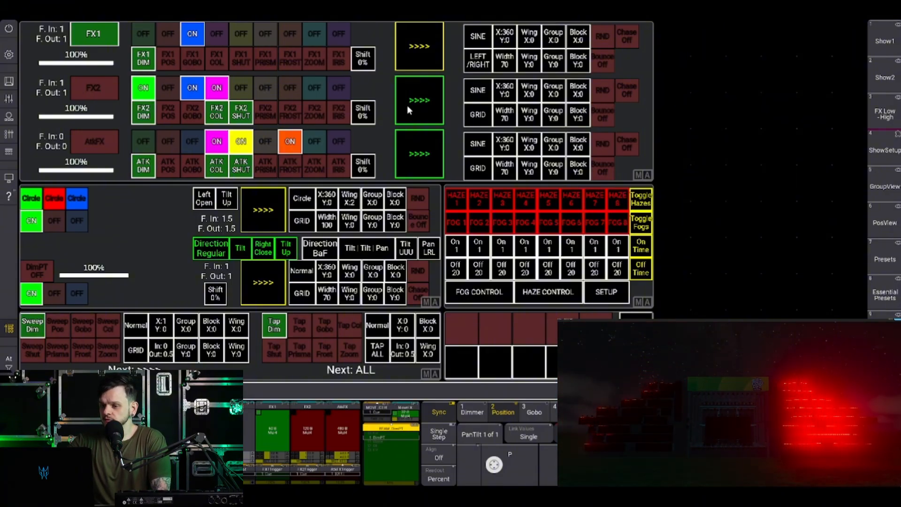
Turn FX1 off and browse the fixture layouts in the ShowSetup view, leaving layout 5 displayed.
left_click(96, 36)
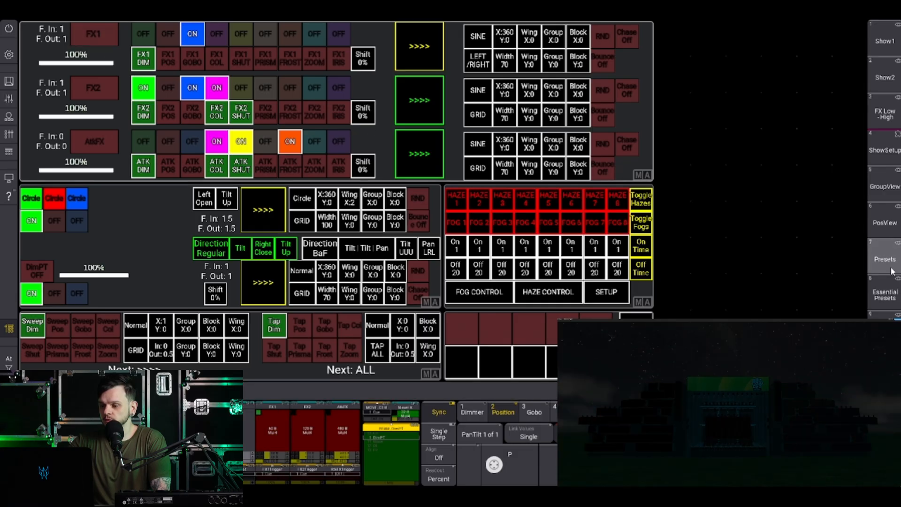
left_click(881, 173)
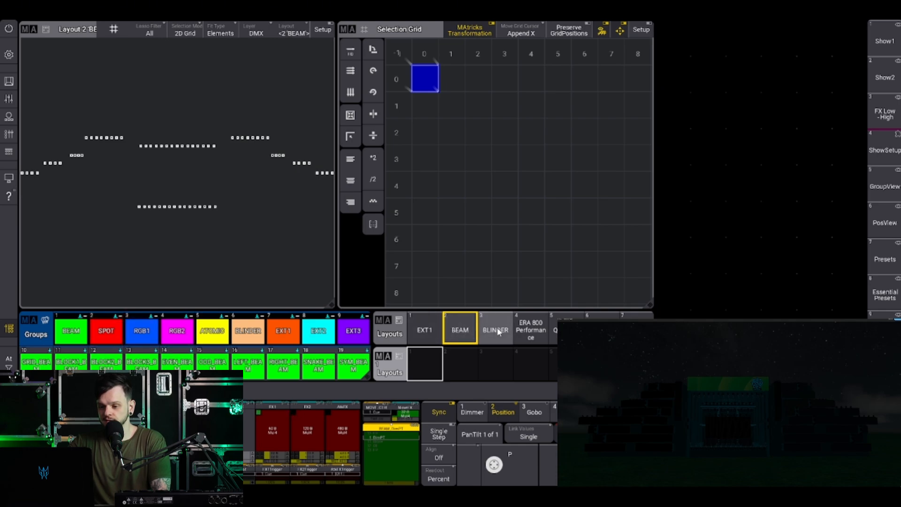
left_click(533, 327)
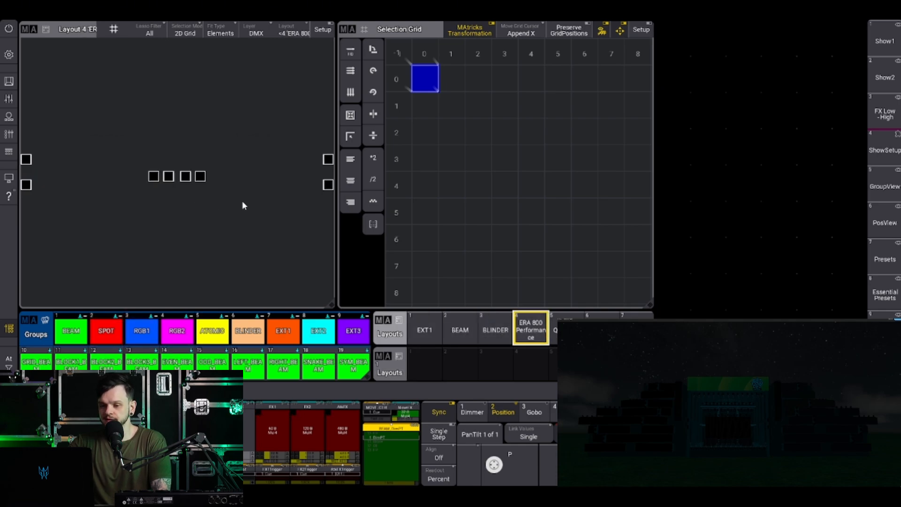
left_click(566, 328)
left_click(602, 329)
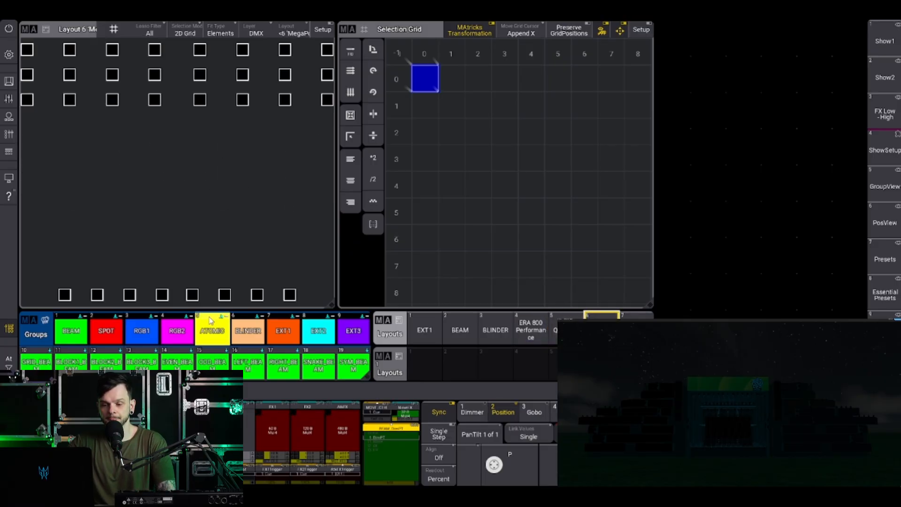
left_click(566, 329)
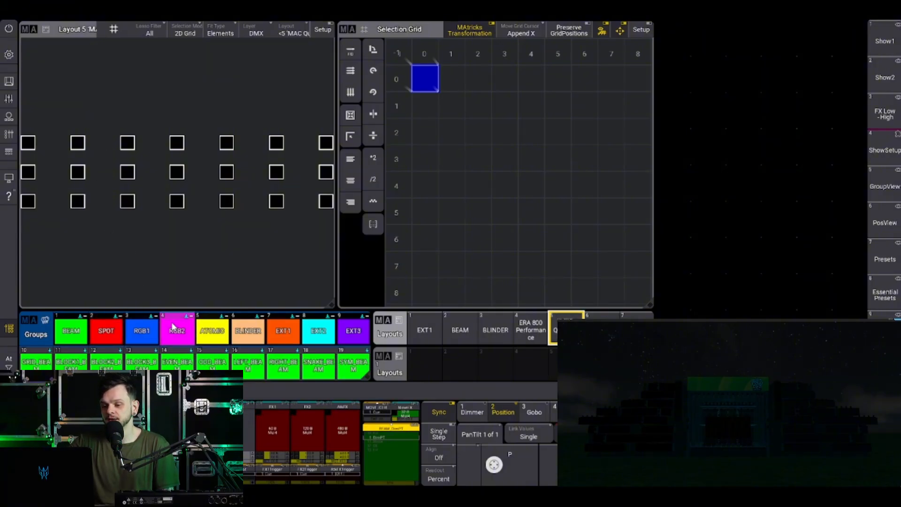
Select the RGB2 group and tilt its beams forward, leaving the selection cleared.
left_click(177, 328)
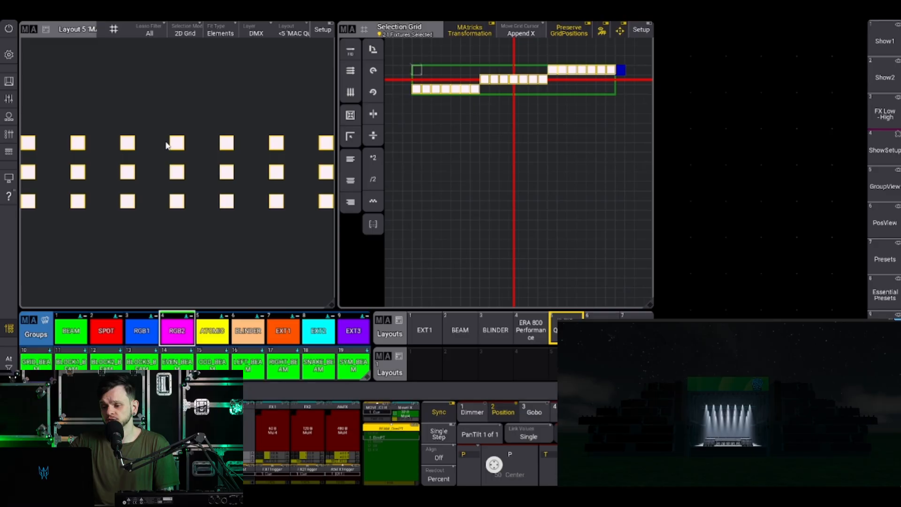
left_click(585, 463)
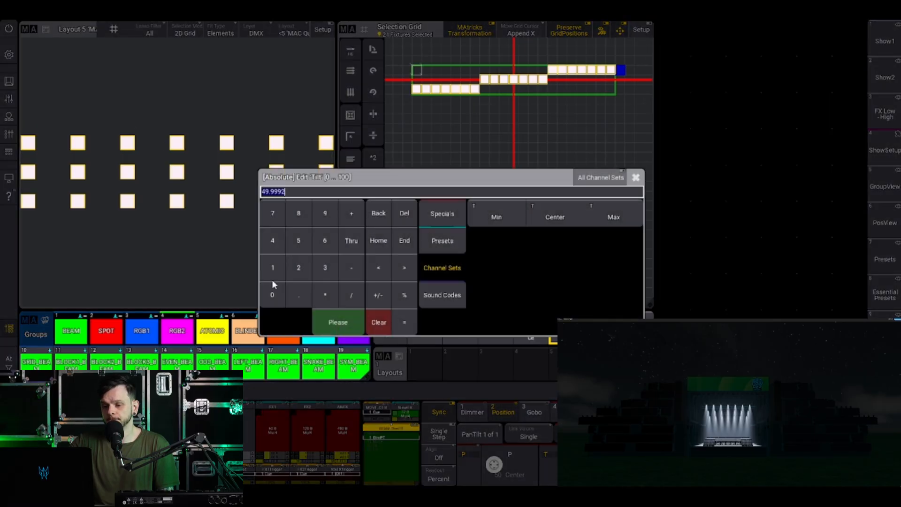
left_click(636, 178)
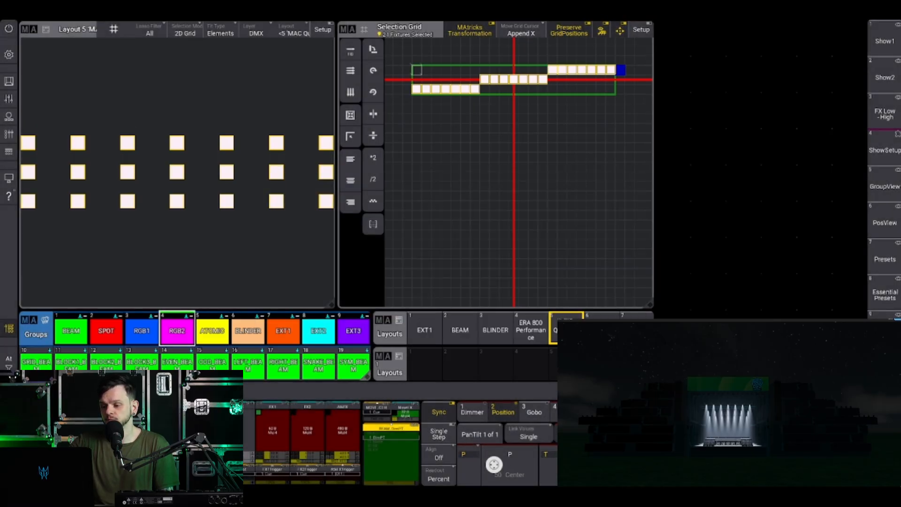
scroll(585, 463, "up", 2)
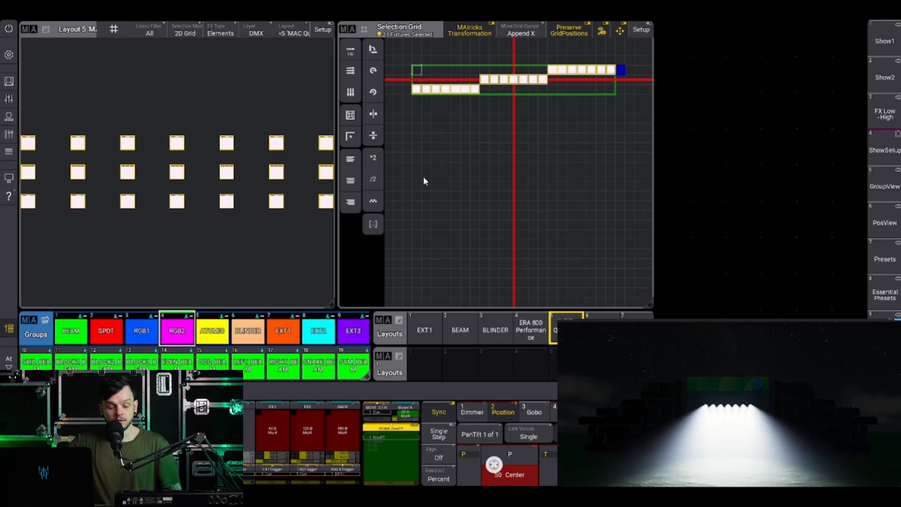
key("Escape")
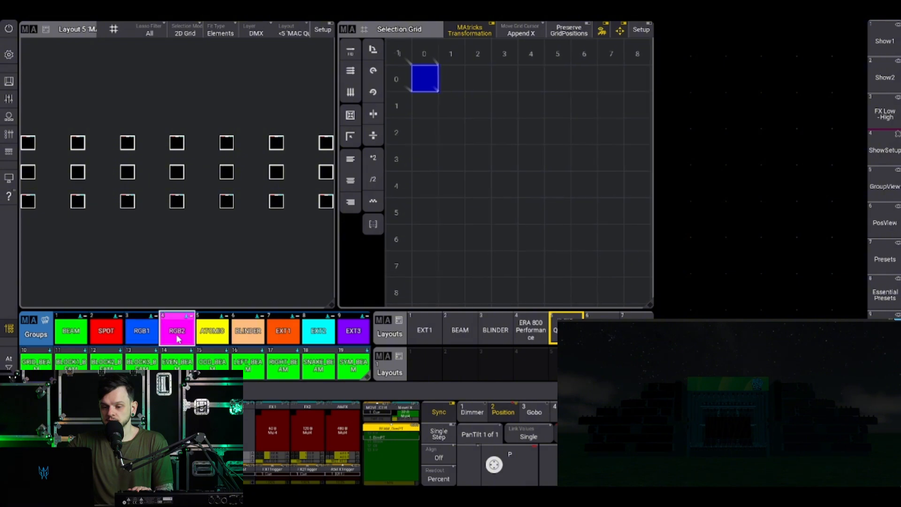
Reselect the RGB2 group to check its fixture order in the selection grid, clearing the selection each time.
left_click(151, 334)
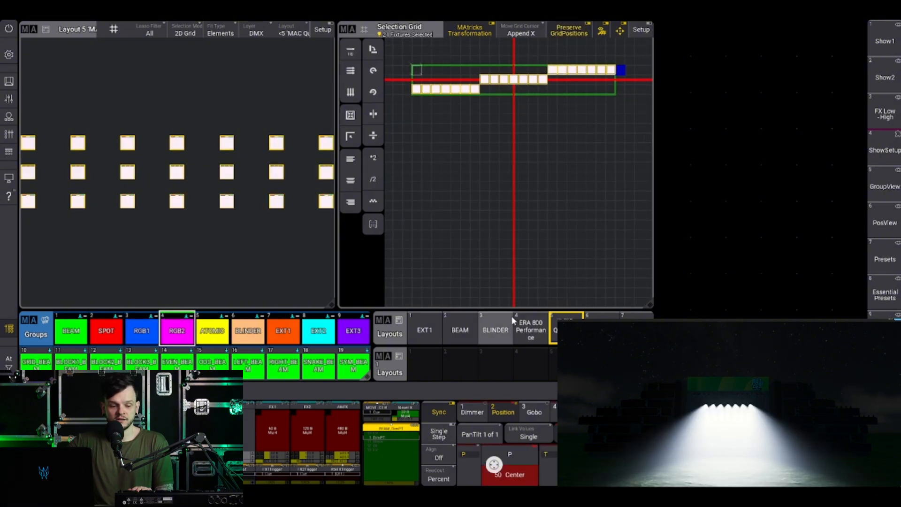
key("Escape")
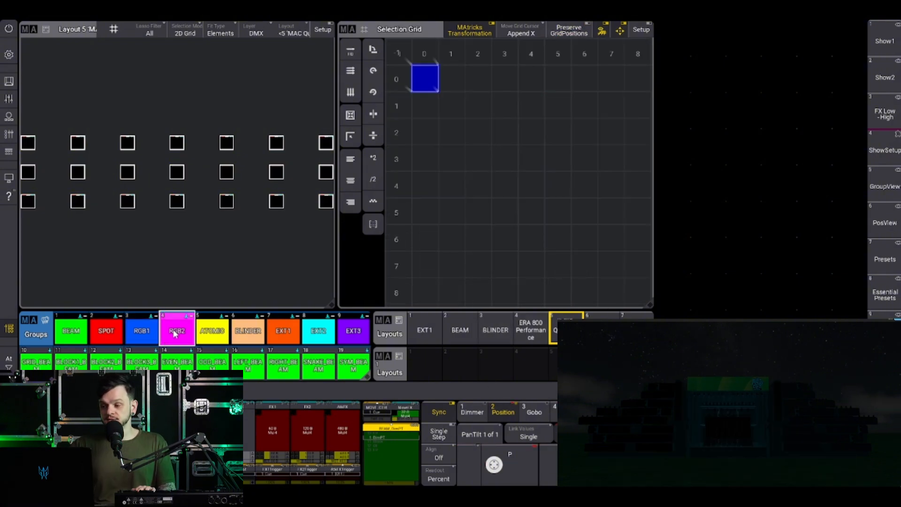
left_click(177, 336)
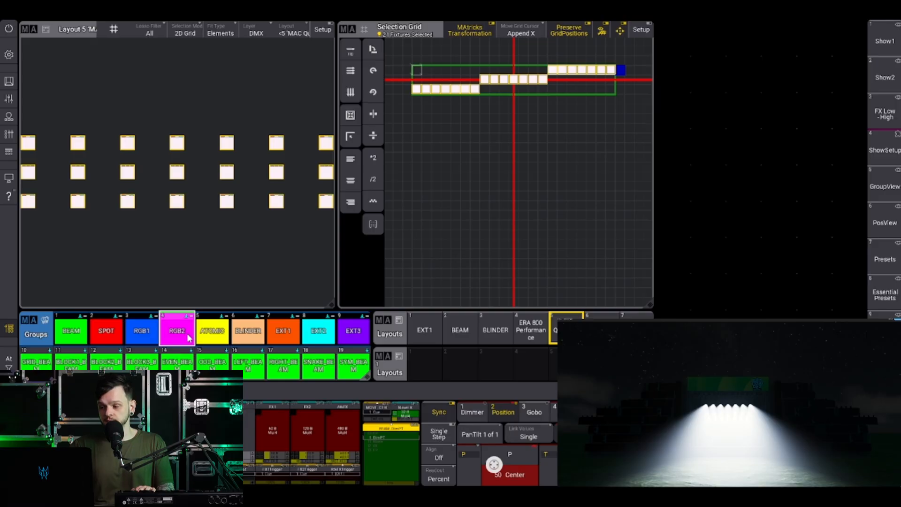
key("Escape")
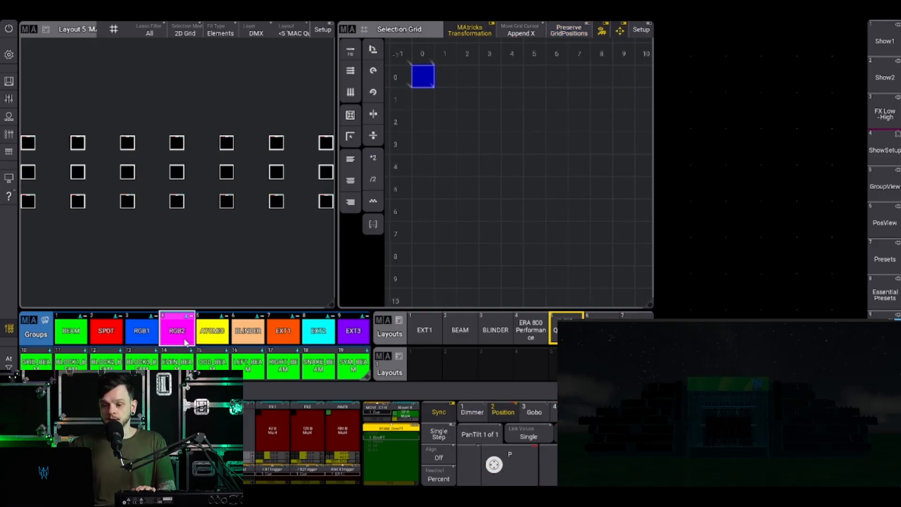
Select the GRID_RGB2 group to examine its row arrangement in the selection grid, and clear the selection.
scroll(186, 342, "down", 3)
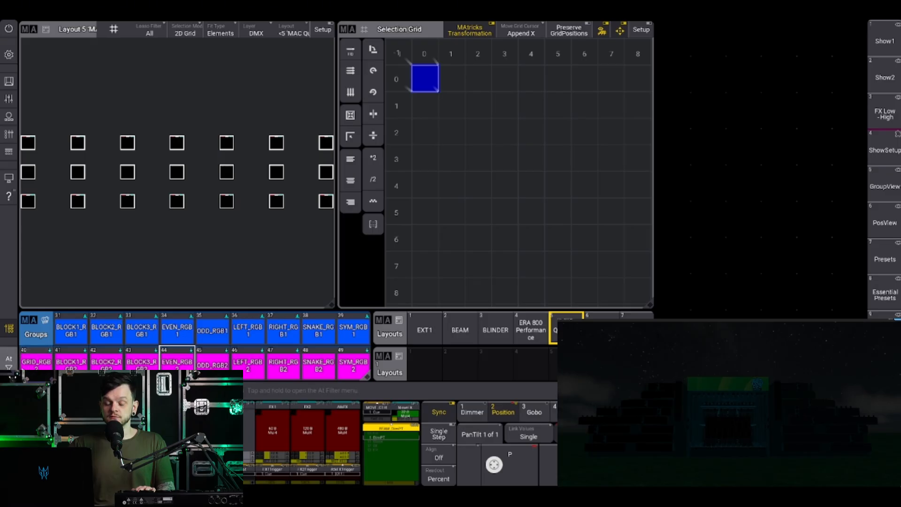
scroll(136, 340, "up", 3)
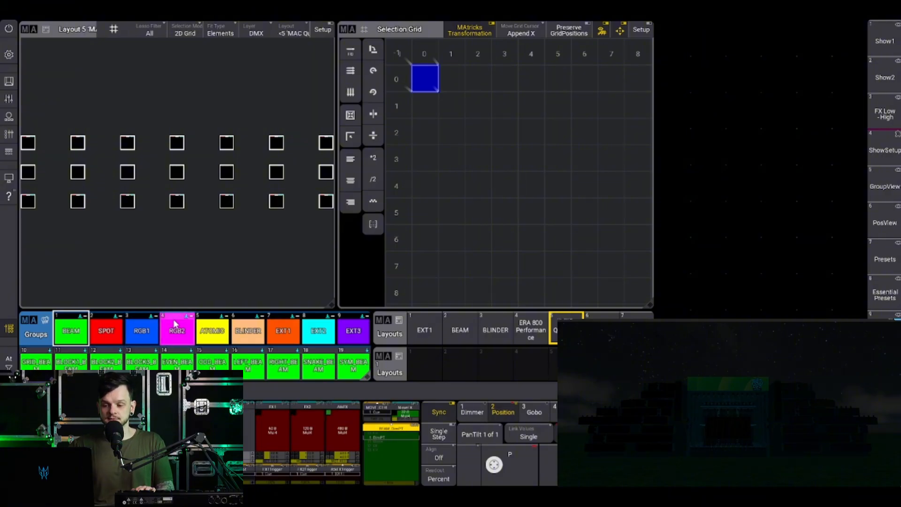
scroll(173, 323, "down", 3)
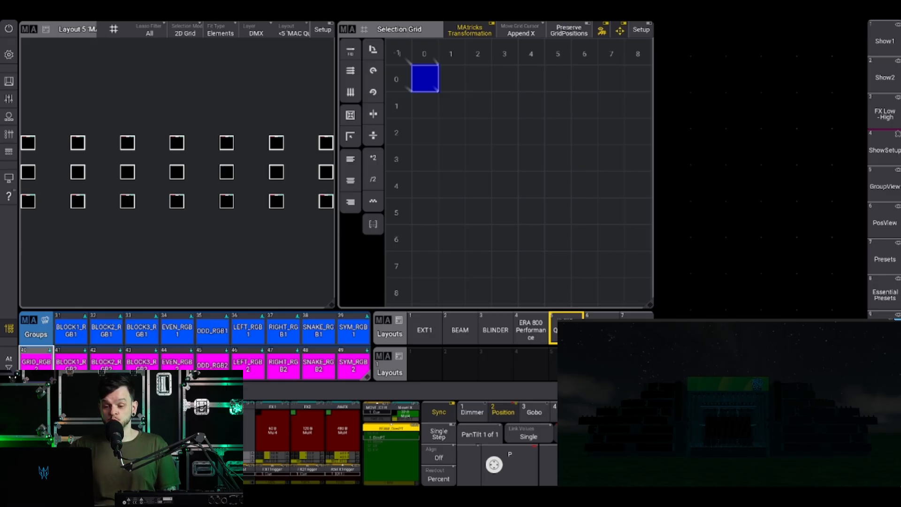
left_click(39, 367)
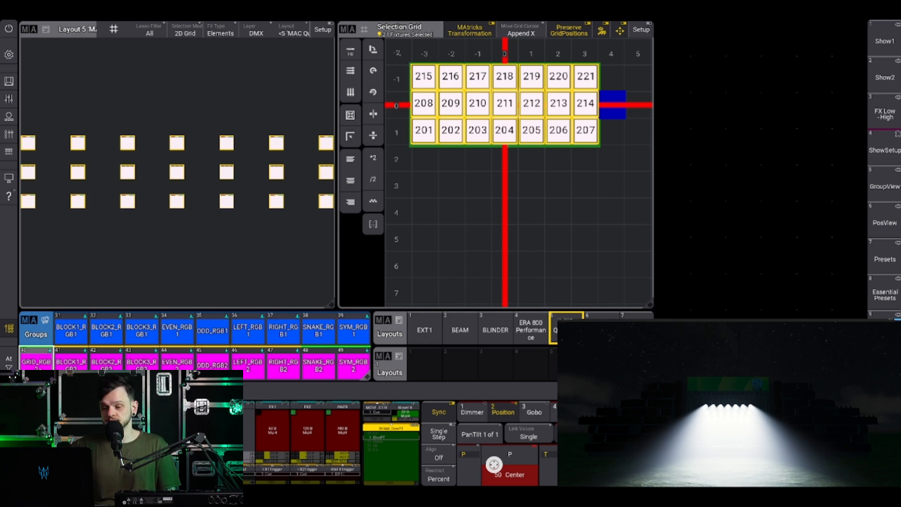
key("c")
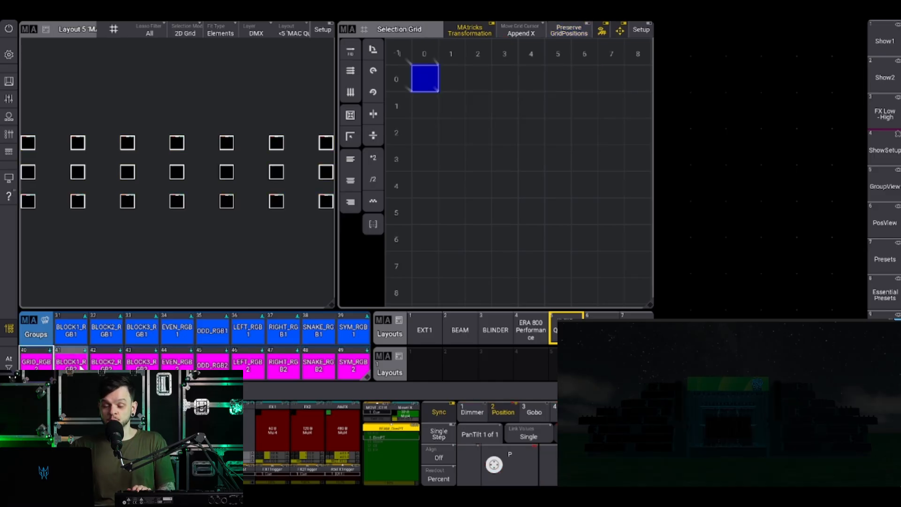
Select BLOCK1_RGB2, BLOCK2_RGB2 and BLOCK3_RGB2 one at a time to check which fixture row each contains.
left_click(73, 365)
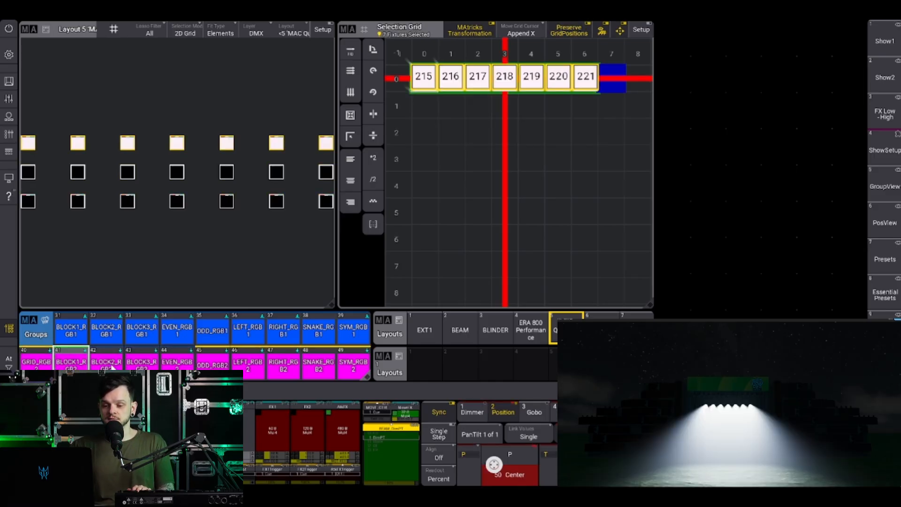
key("c")
left_click(106, 364)
key("c")
left_click(155, 363)
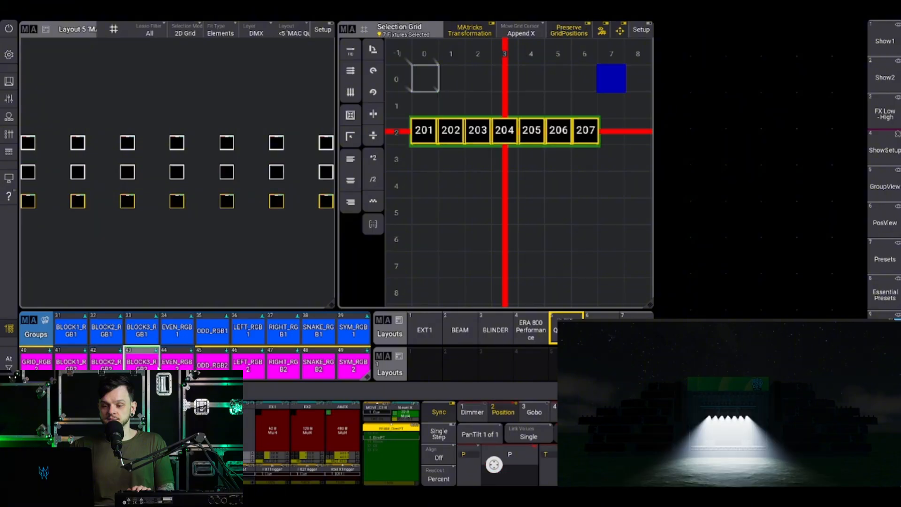
key("c")
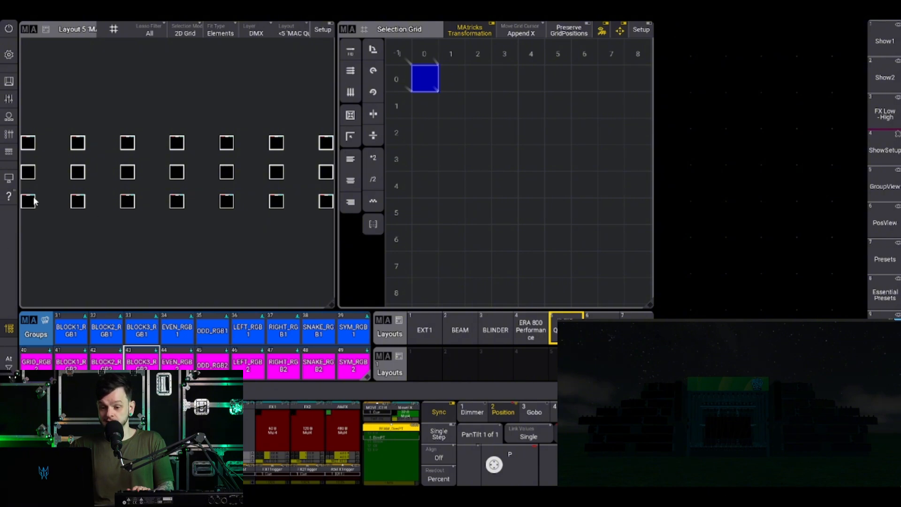
Recall the three RGB2 block groups once more to compare their rows in the layout.
left_click(78, 360)
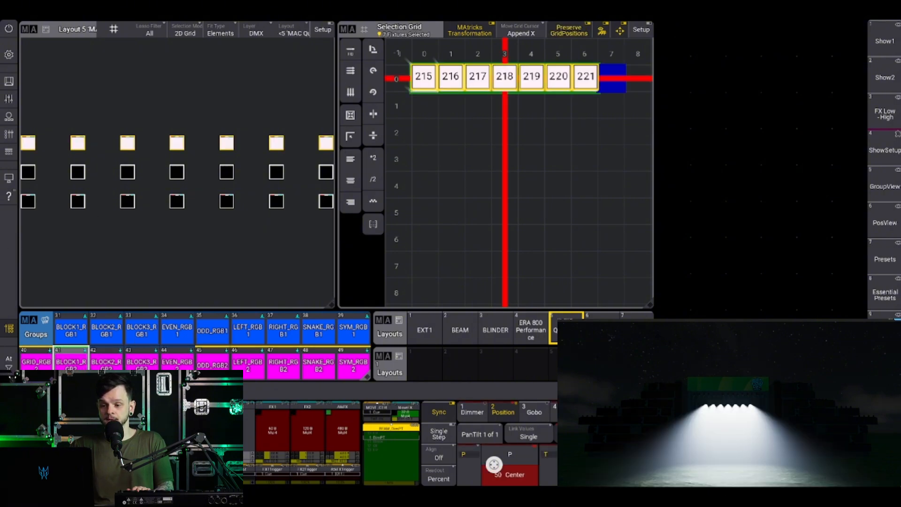
left_click(107, 363)
left_click(148, 358)
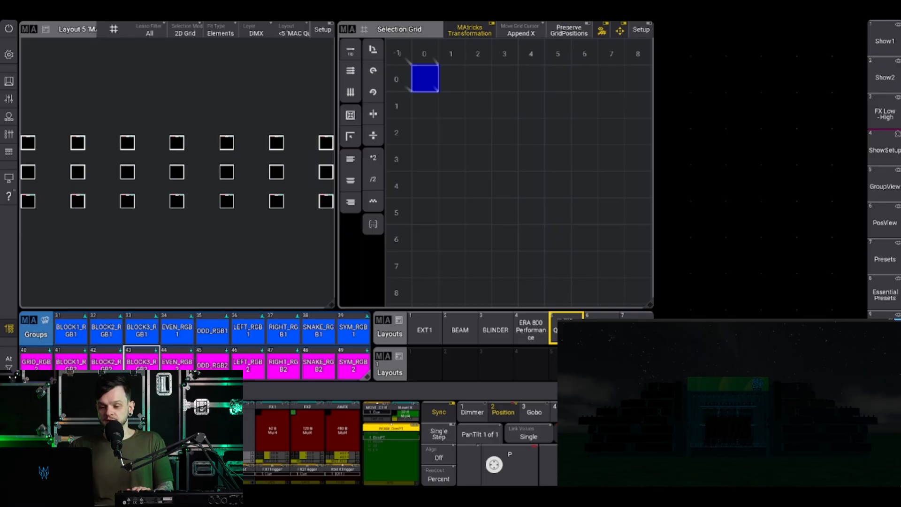
Select the EVEN_RGB2 and ODD_RGB2 groups in turn to check which fixture rows each contains.
left_click(177, 367)
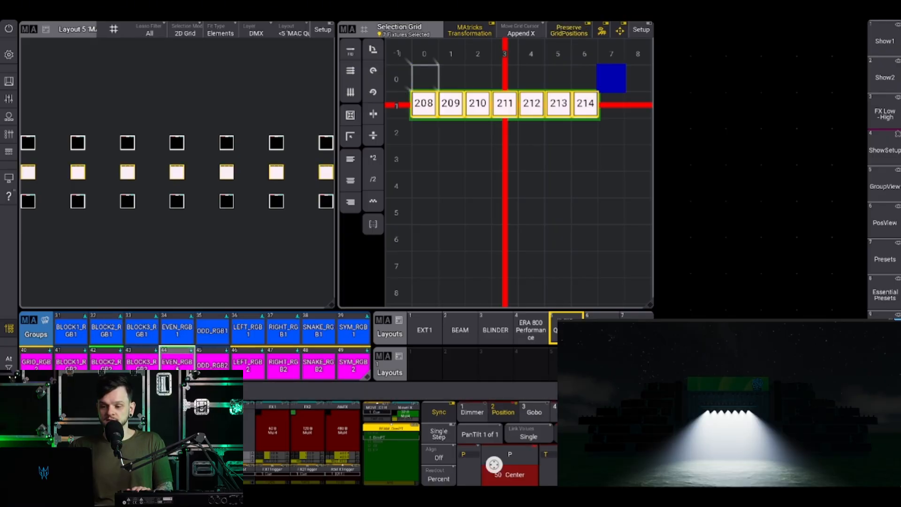
key("Escape")
left_click(209, 365)
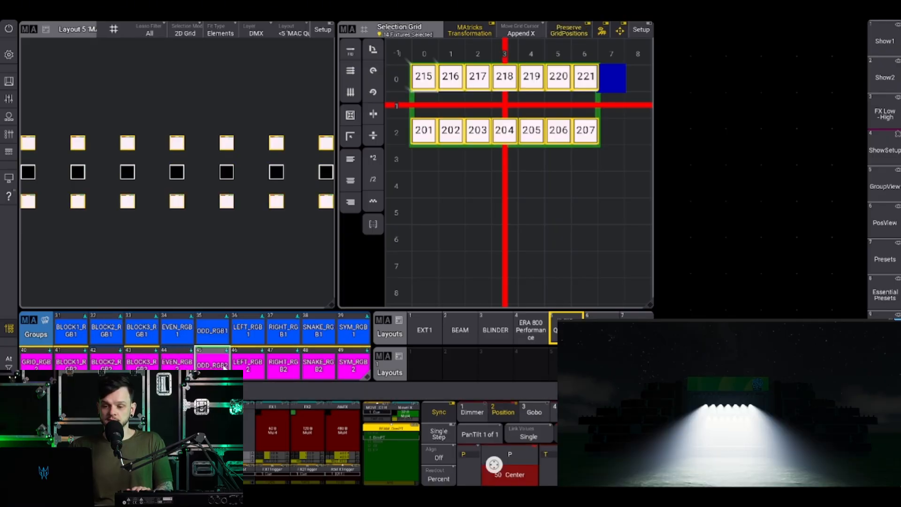
Recall EVEN_RGB2 and ODD_RGB2 again to compare the fixture rows they contain, and clear the selection.
key("Escape")
left_click(174, 364)
left_click(212, 365)
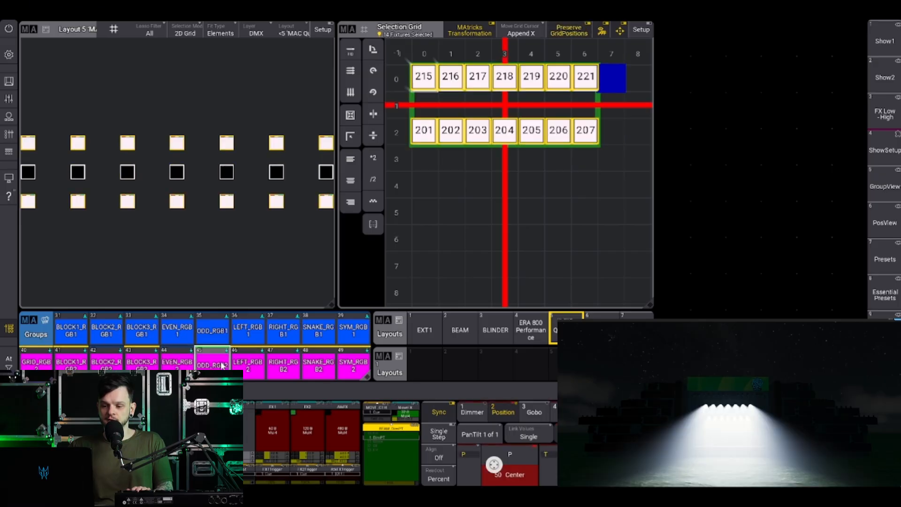
key("Escape")
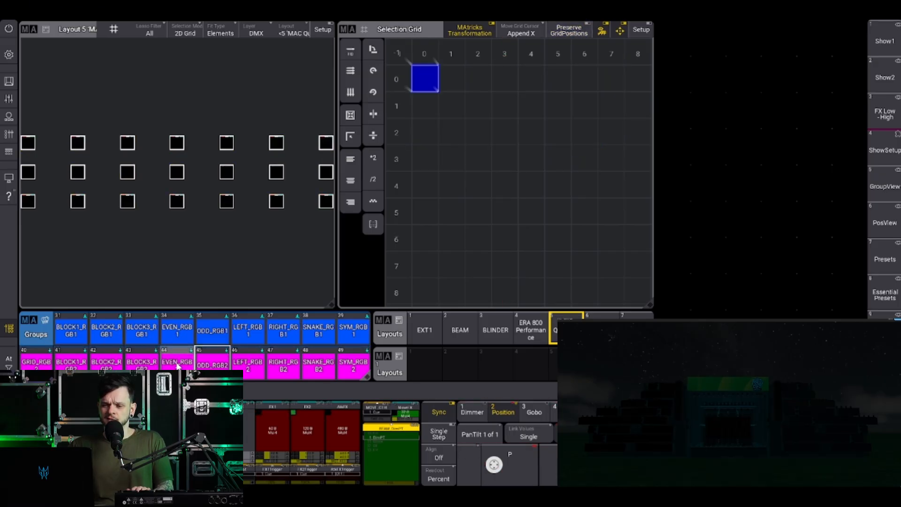
left_click(178, 366)
key("Escape")
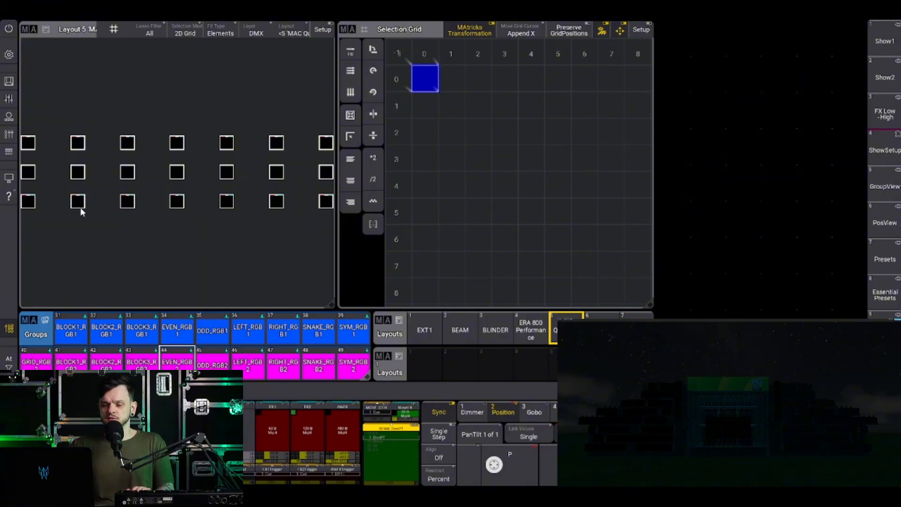
Alternate between the LEFT_RGB2 and RIGHT_RGB2 groups to compare their fixture order in the selection grid, and clear the selection.
left_click(275, 367)
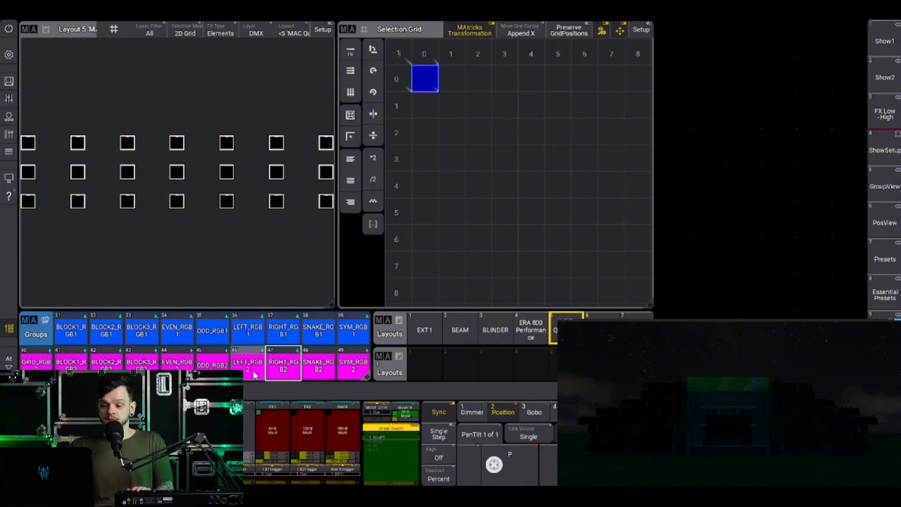
left_click(255, 370)
left_click(283, 367)
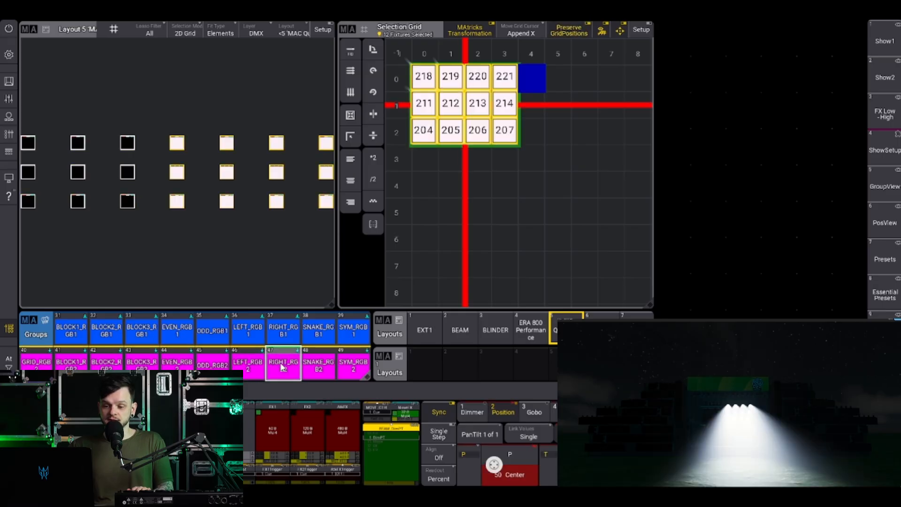
left_click(248, 366)
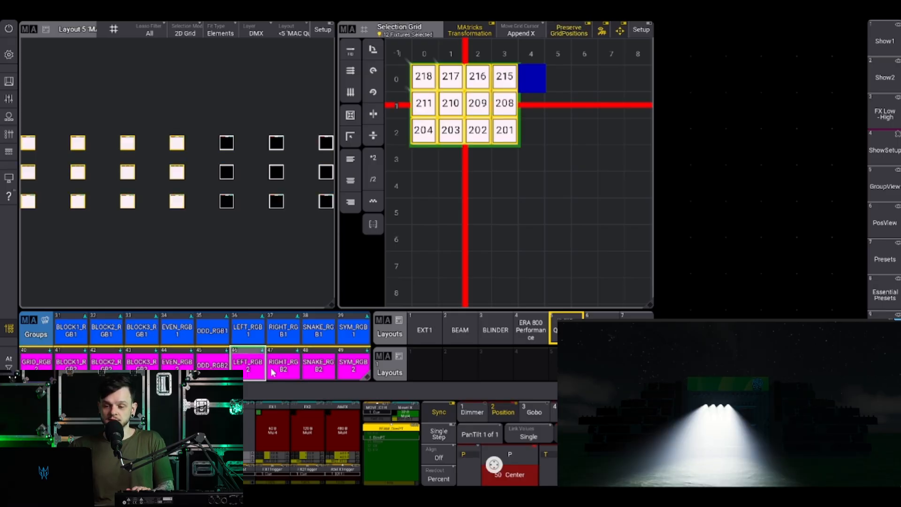
left_click(283, 366)
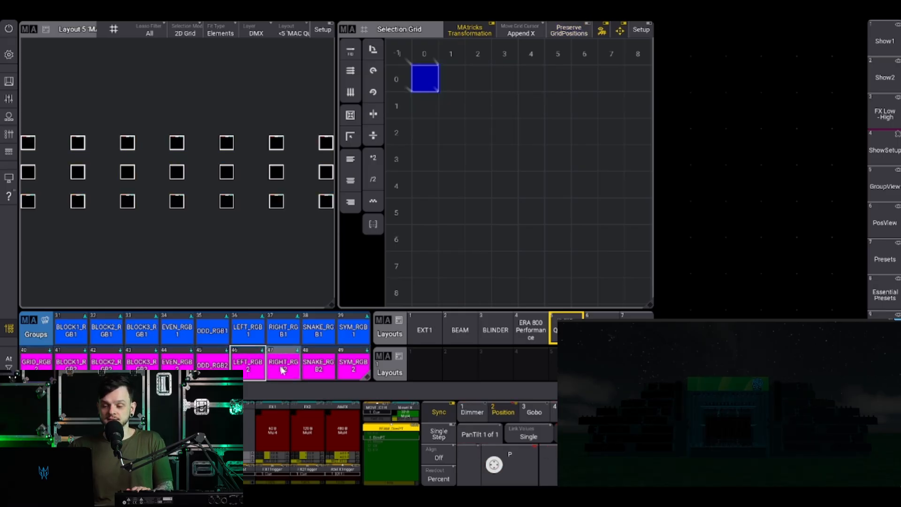
left_click(253, 366)
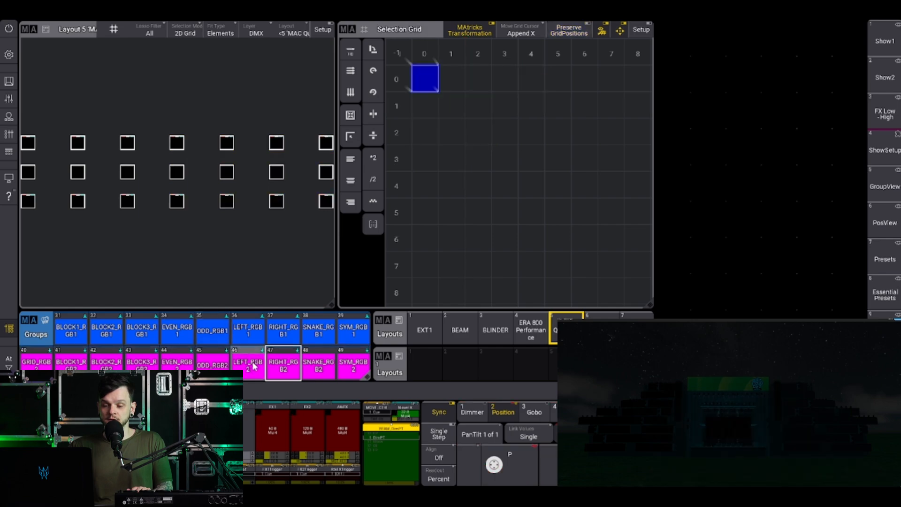
left_click(284, 365)
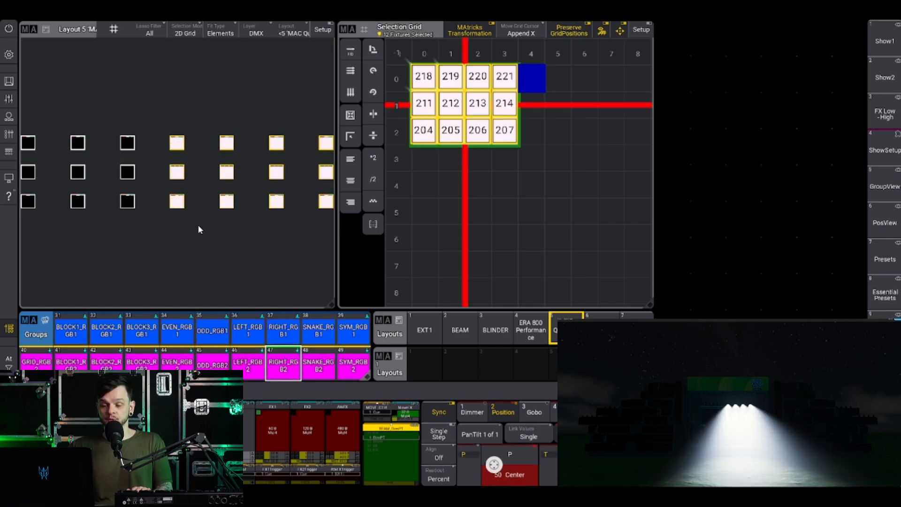
key("Escape")
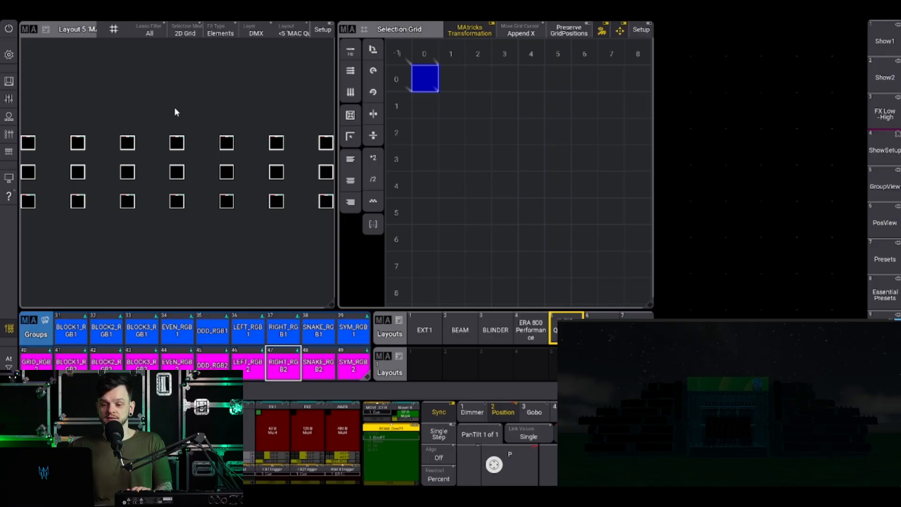
Recall LEFT_RGB2 and RIGHT_RGB2 separately, clearing after each, to check how both include the centre column.
left_click(256, 365)
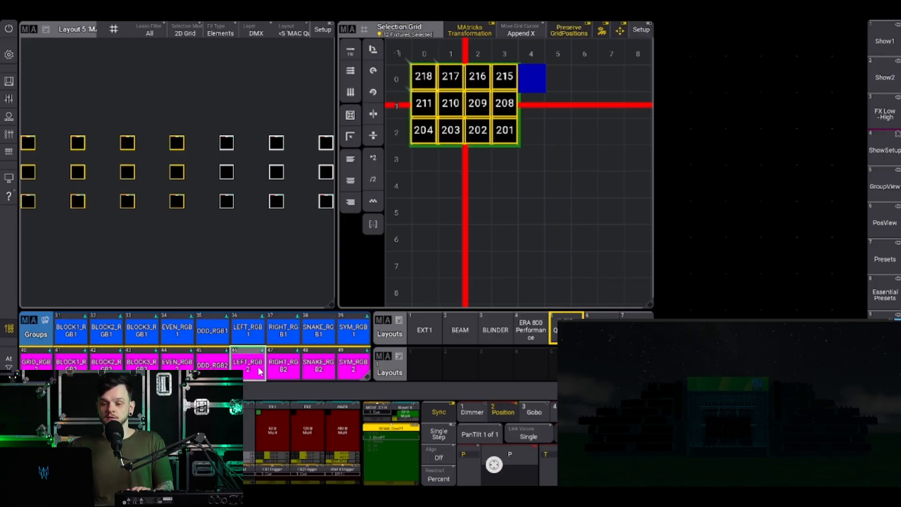
key("Escape")
left_click(280, 364)
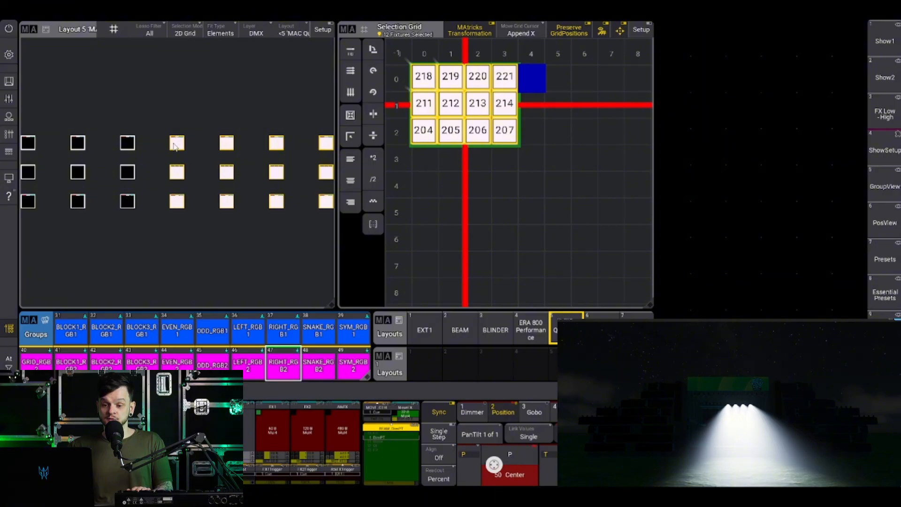
key("Escape")
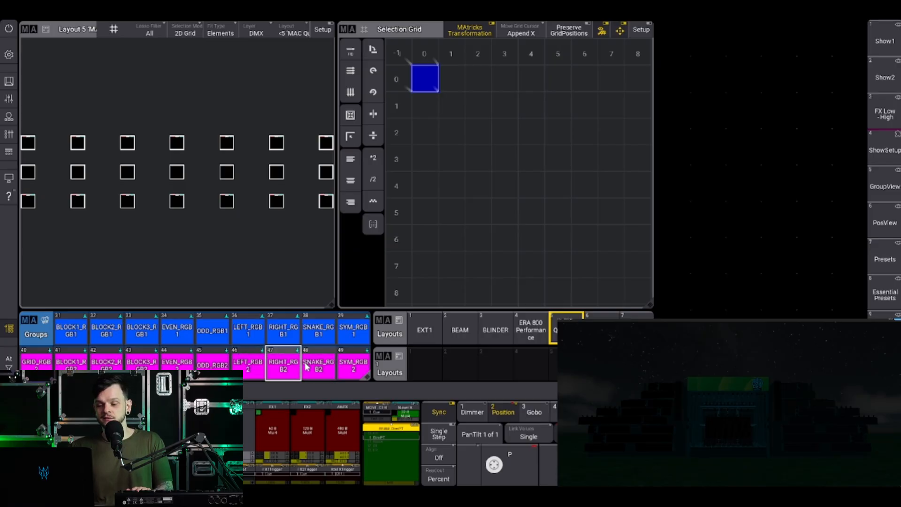
Try to store the layout's centre column (fixtures 218, 211 and 204) to the LEFT_RGB2 group, cancel the store and clear the selection.
left_click_drag(173, 126, 195, 215)
left_click_drag(162, 115, 204, 221)
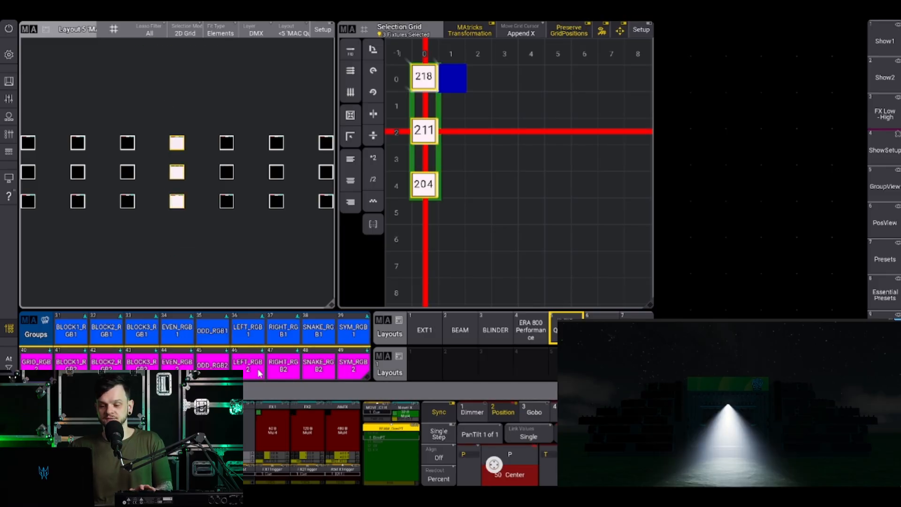
left_click(256, 366)
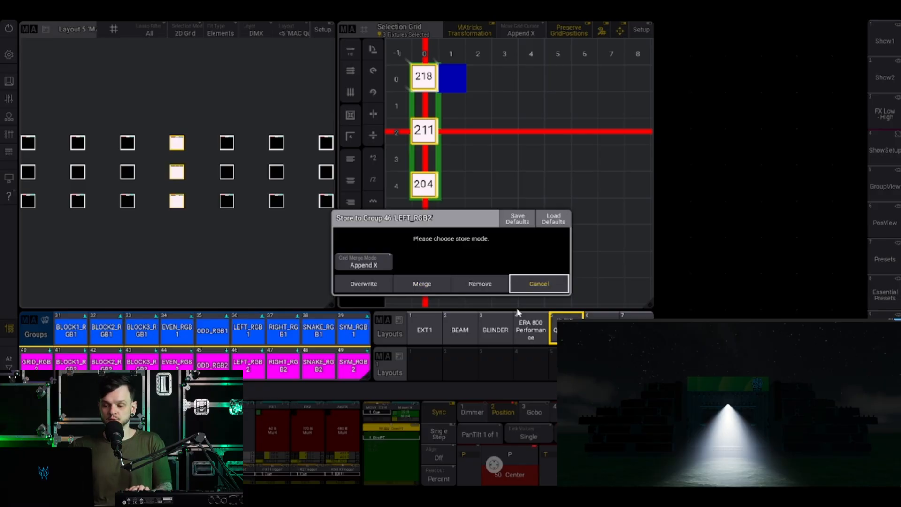
left_click(548, 282)
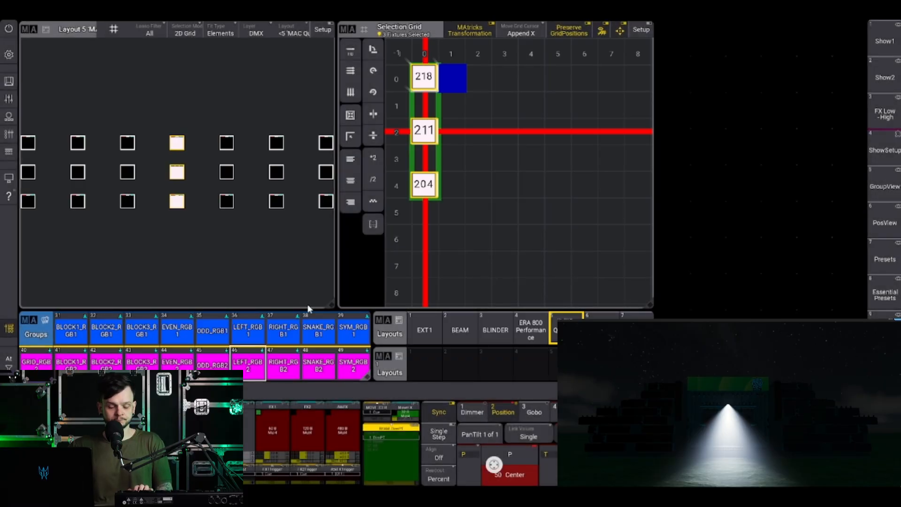
key("Escape")
Recall the SNAKE_RGB2 group and activate XWings 2 for it in the MAtricks Editor.
left_click(323, 372)
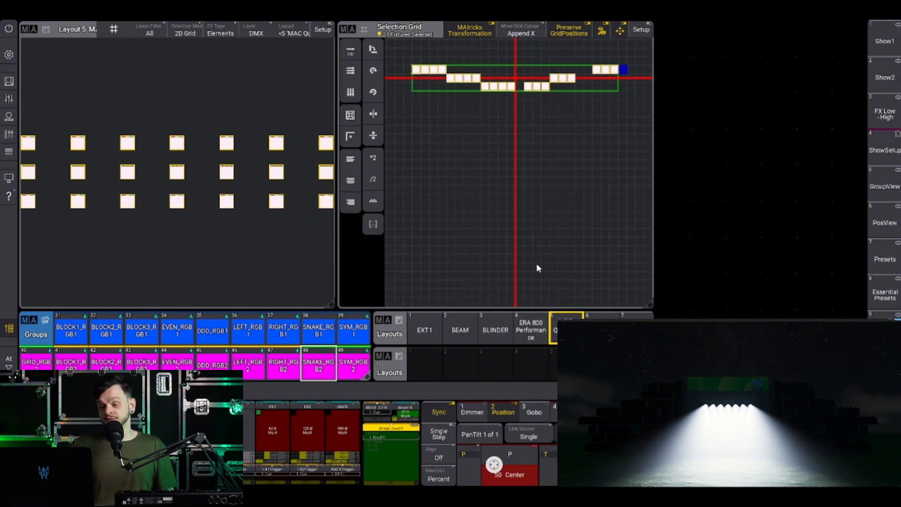
key("x")
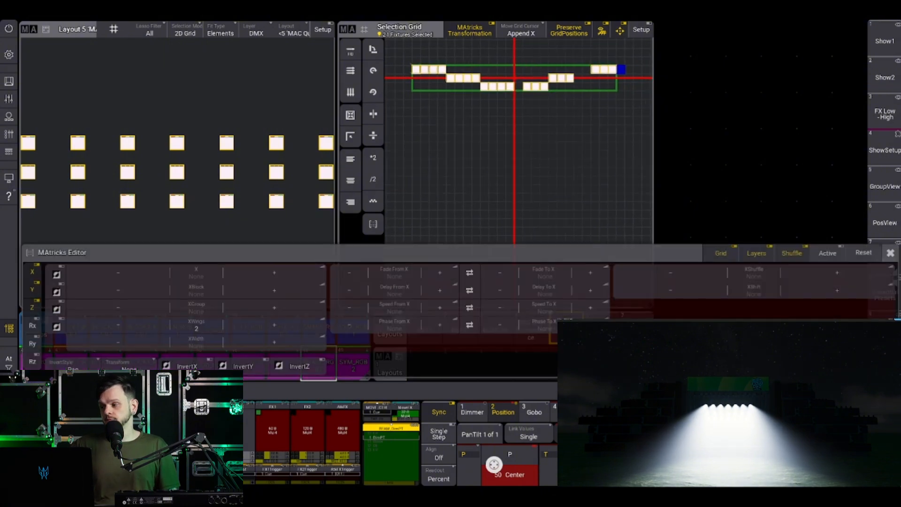
left_click(246, 330)
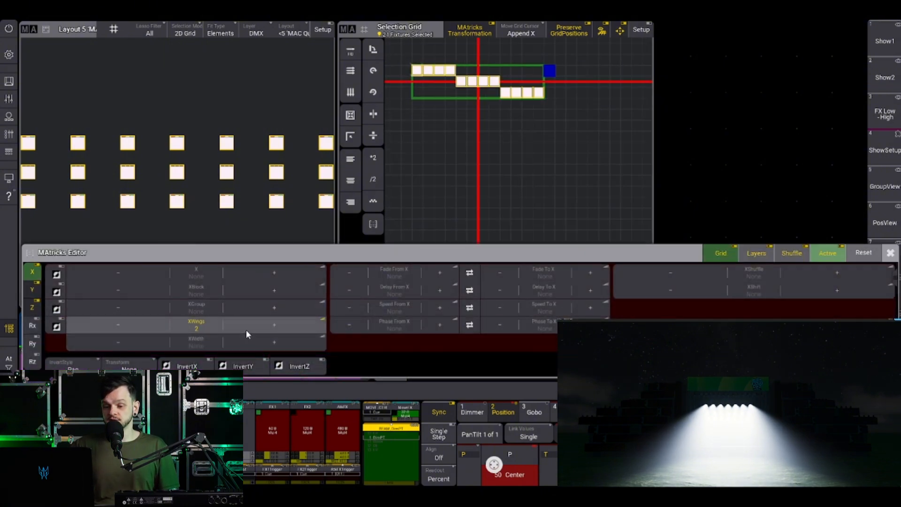
Step the MAtricks X value from 1 to 12 to examine the snake order, clear the selection and close the editor.
left_click(260, 274)
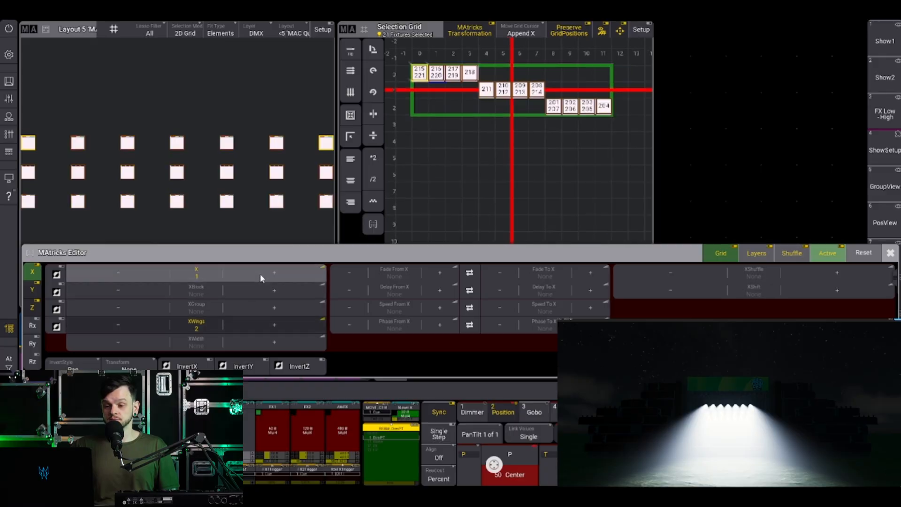
left_click(260, 274)
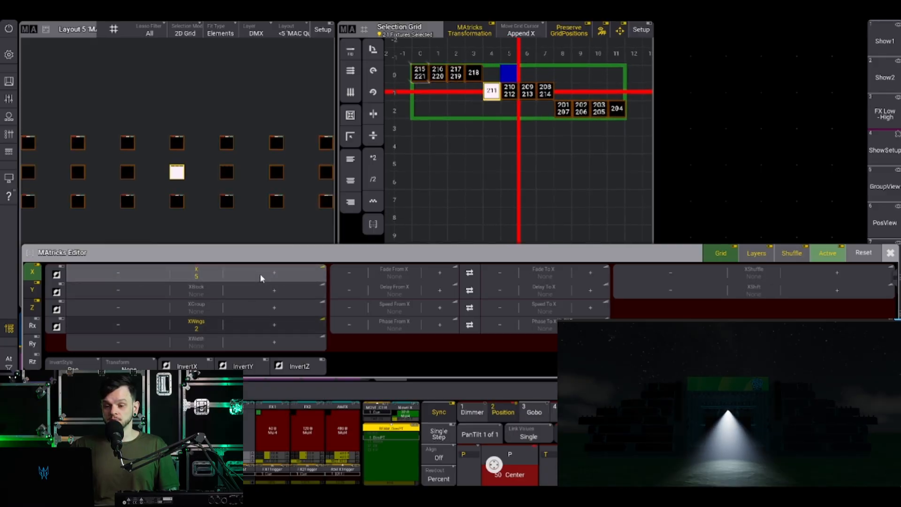
left_click(260, 273)
left_click(260, 273)
left_click(260, 273)
left_click(259, 273)
left_click(260, 273)
left_click(260, 273)
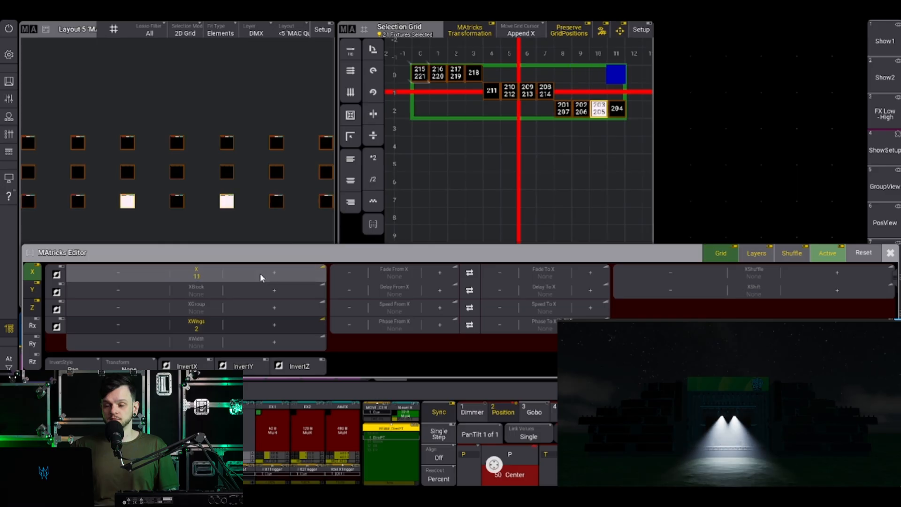
left_click(260, 273)
key("BackSpace")
left_click(890, 253)
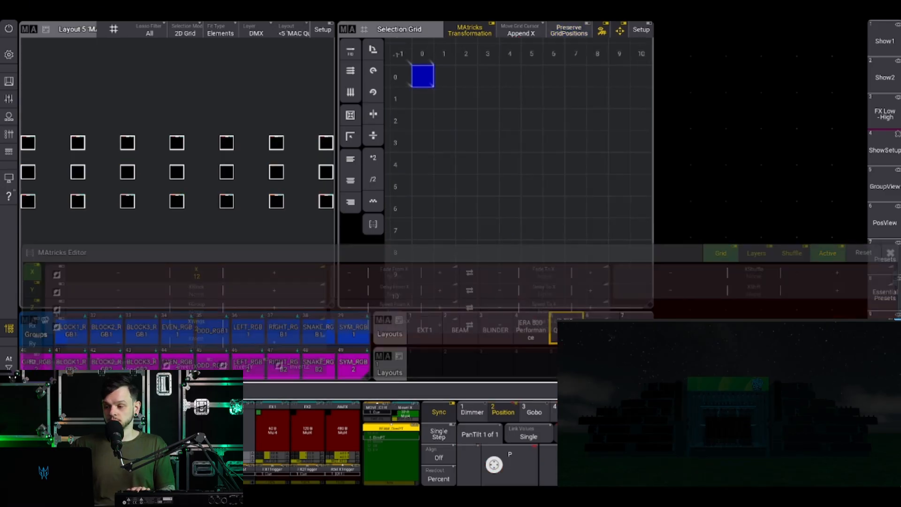
Recall the SYM_RGB2 group with XWings 2 active and step through the MAtricks X values to examine its symmetric order.
left_click(355, 361)
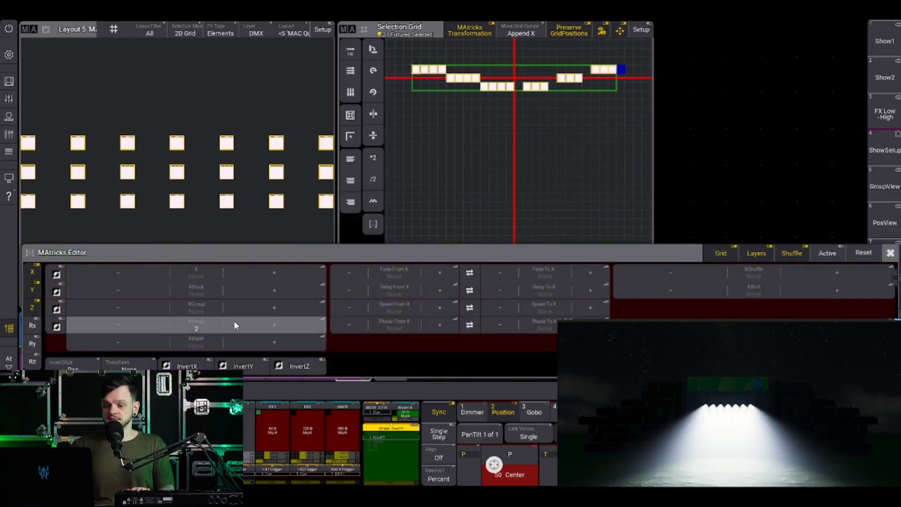
left_click(134, 324)
left_click(265, 325)
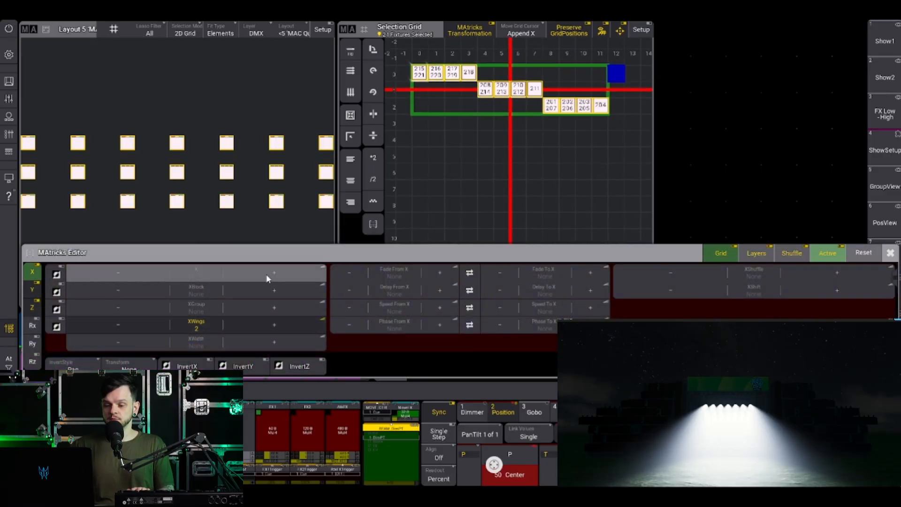
left_click(267, 277)
left_click(267, 277)
left_click(267, 277)
left_click(267, 276)
left_click(267, 277)
left_click(267, 277)
left_click(267, 277)
left_click(267, 276)
left_click(267, 276)
left_click(267, 276)
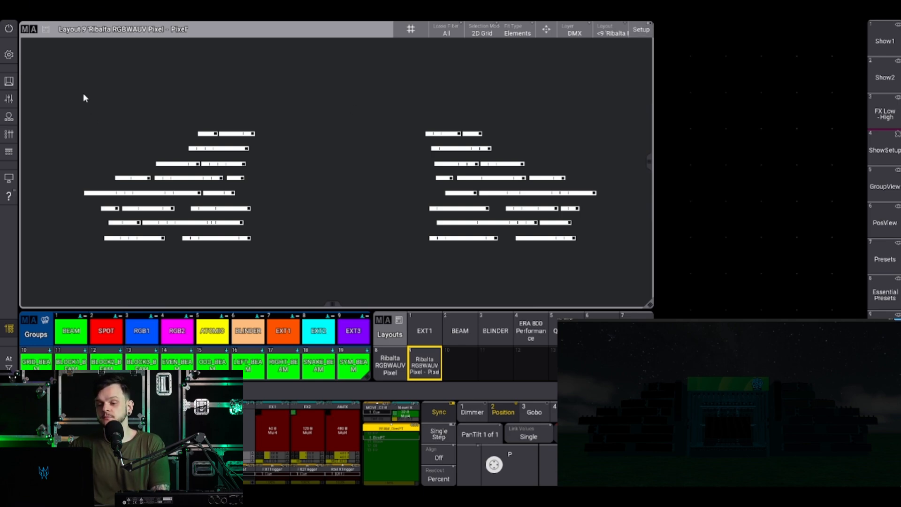
Compare layout 9 (Ribalta RGBWAUV Pixel - Pixel) with layout 8 (Ribalta RGBWAUV Pixel) in setup mode, and leave setup.
left_click(641, 30)
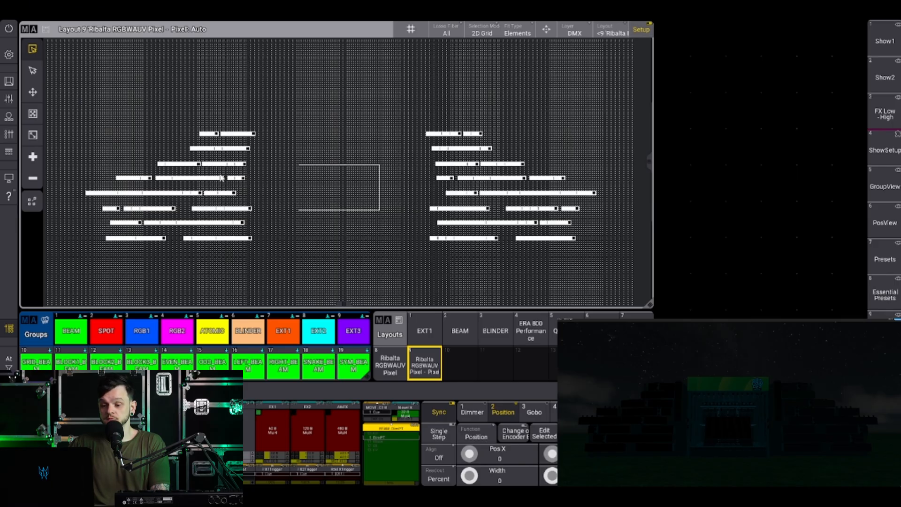
left_click(390, 364)
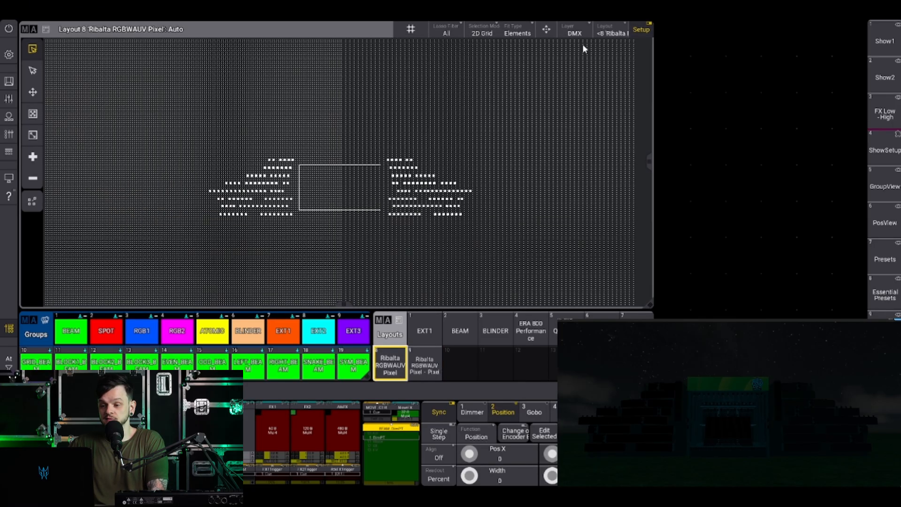
left_click(641, 30)
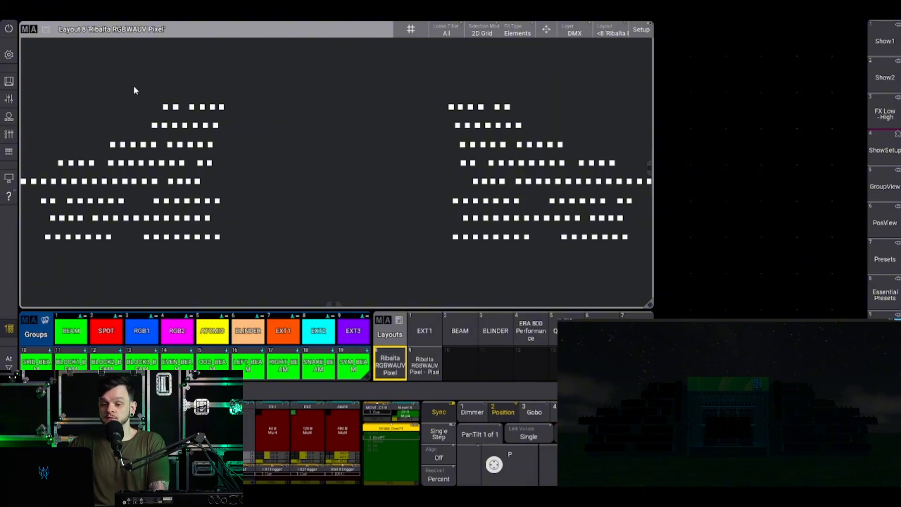
Select the first fixture of the uppermost row in layout 8 to check its output, and clear the selection.
left_click_drag(146, 90, 168, 112)
left_click_drag(137, 86, 139, 98)
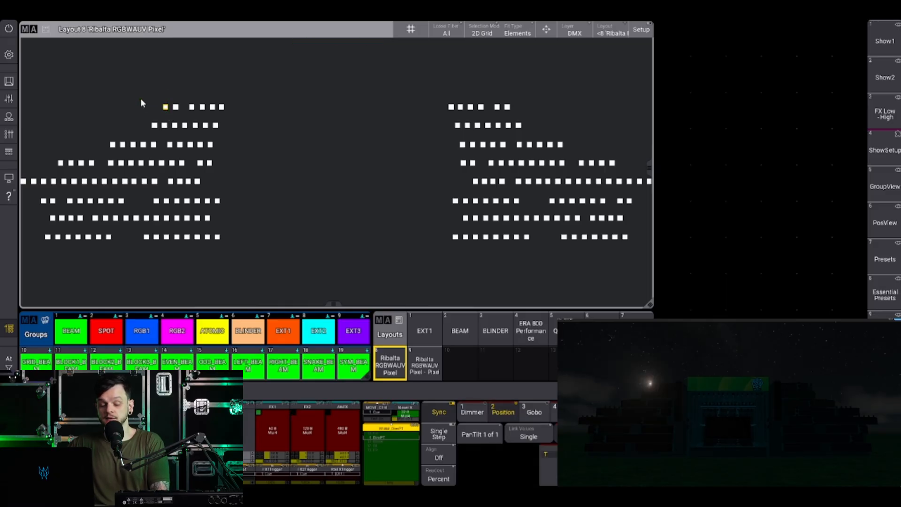
key("Escape")
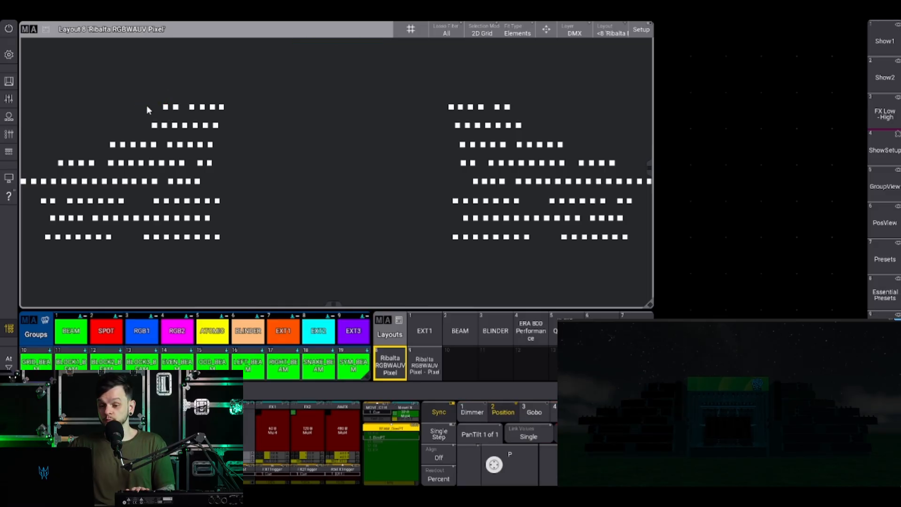
Show layout 9, return to layout 8 to select its fixtures across both sides, and clear the selection.
left_click(415, 359)
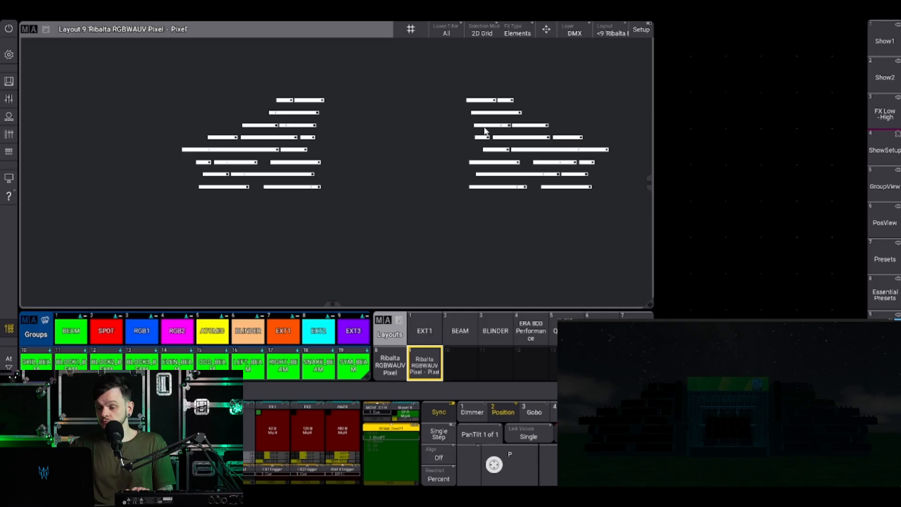
left_click(401, 365)
left_click_drag(164, 90, 550, 222)
key("Escape")
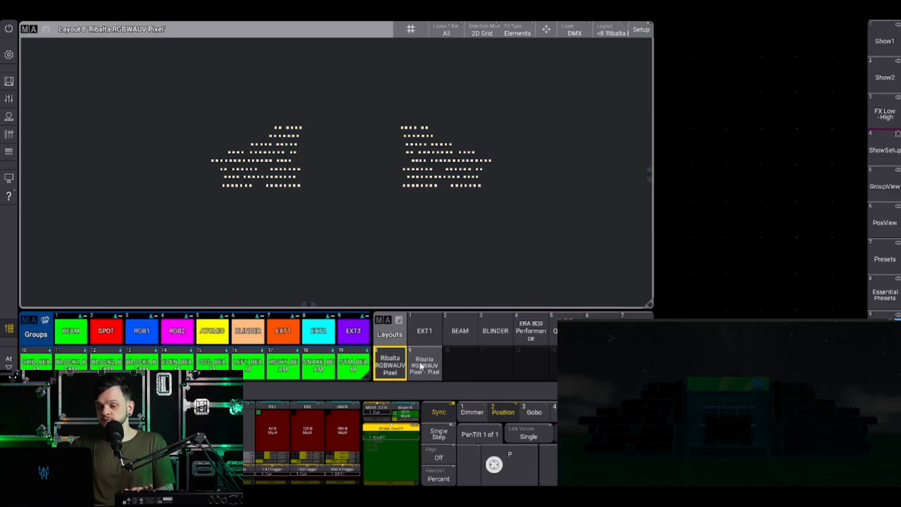
Show layout 9 and select all its pixels to check them in the 3D view, and clear the selection.
left_click(421, 366)
left_click_drag(62, 77, 651, 272)
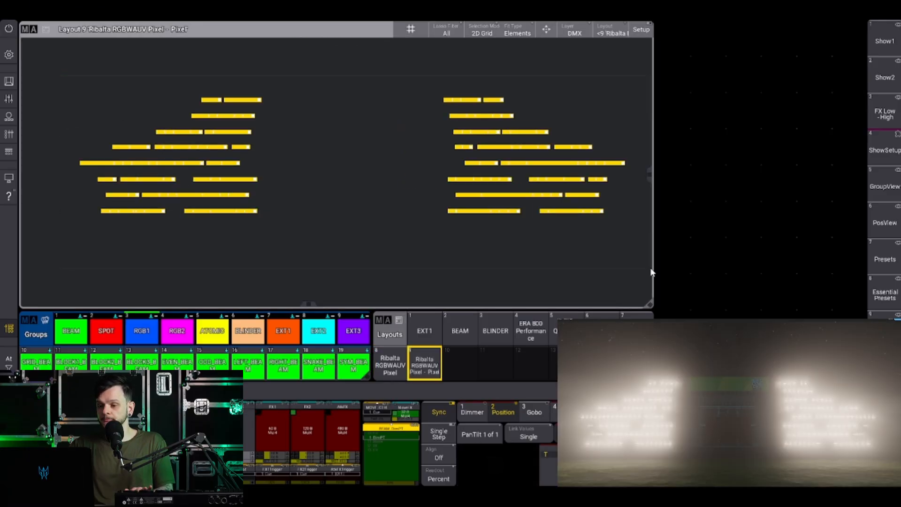
key("Escape")
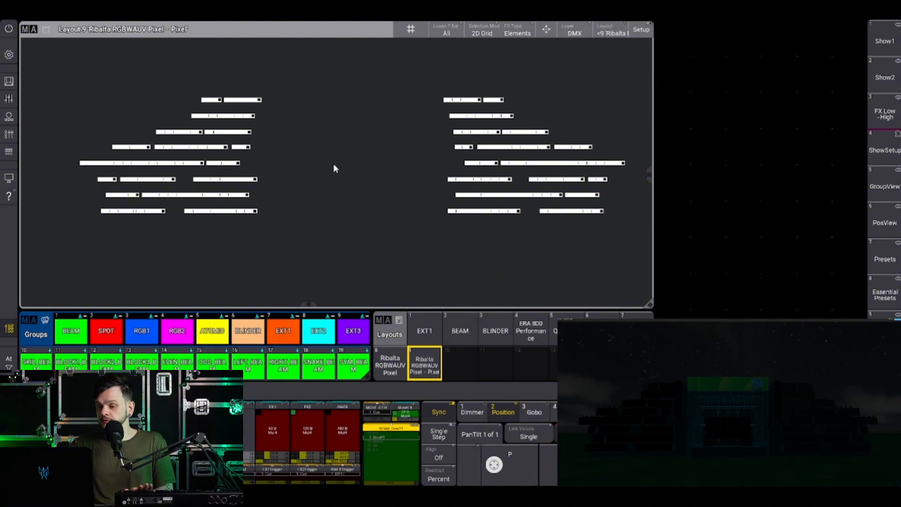